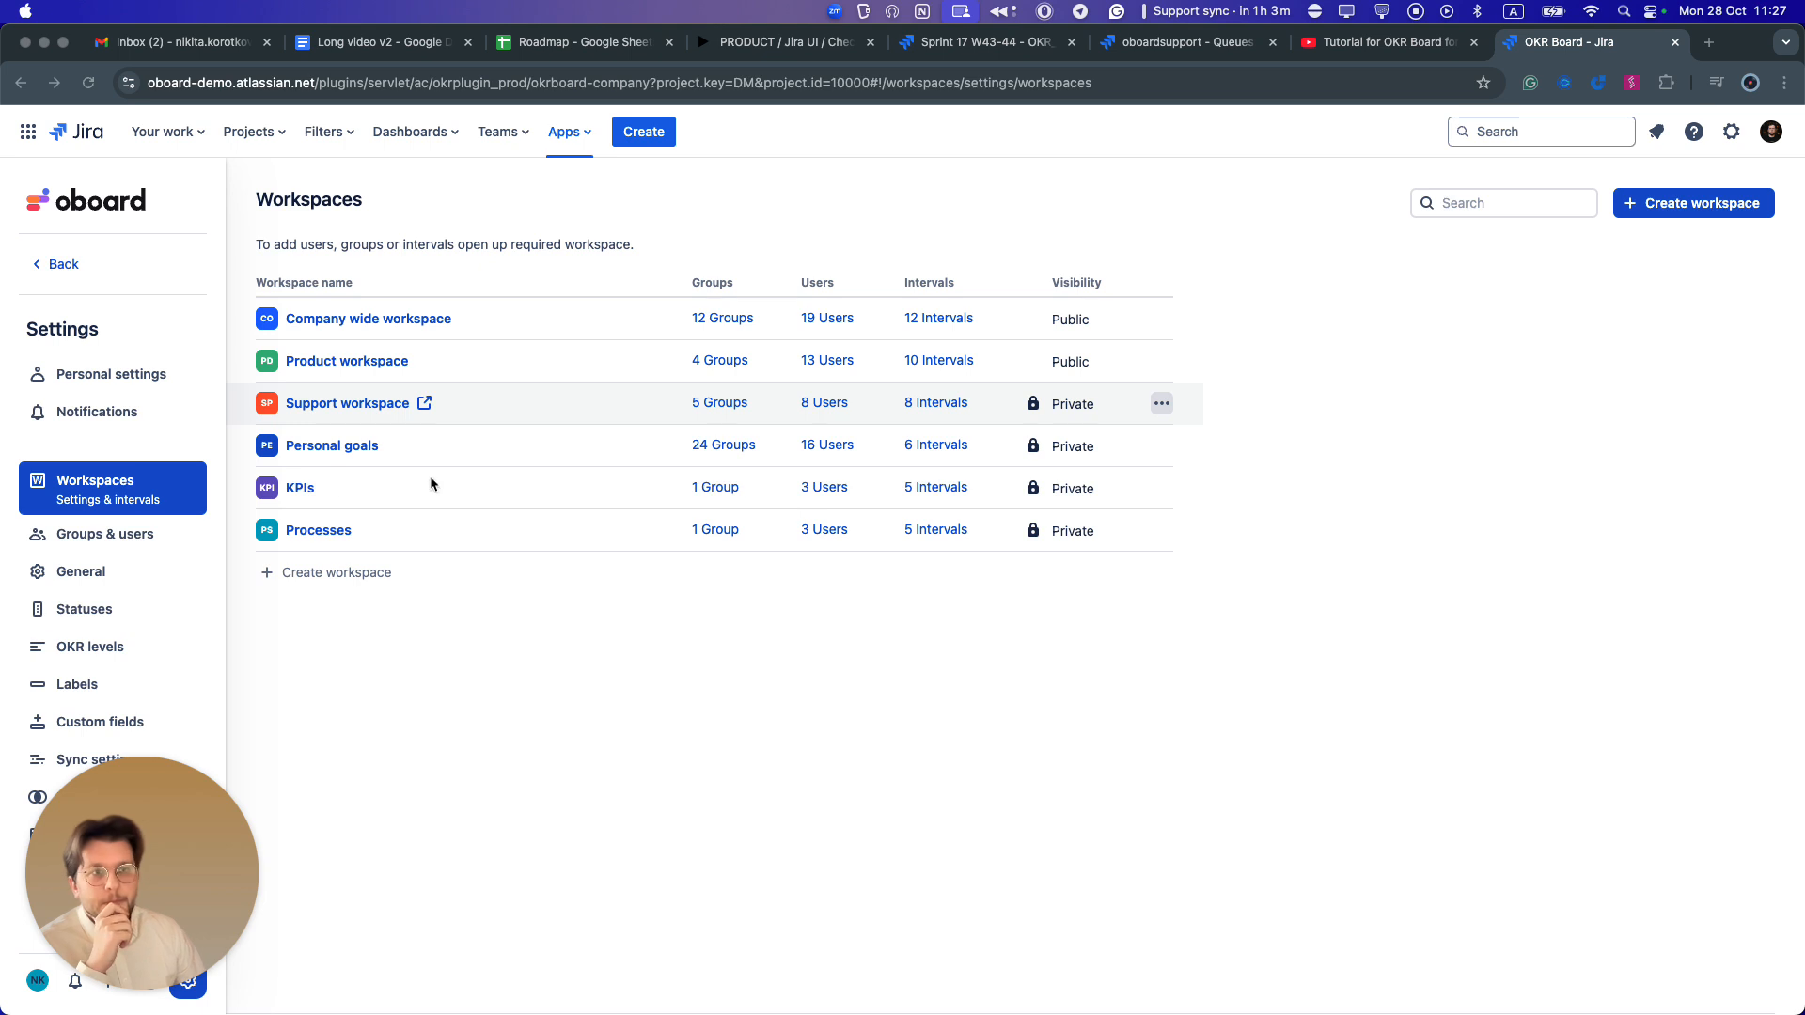
Review the global list of users and one user's workspace roles, and return to the objectives list.
click(56, 532)
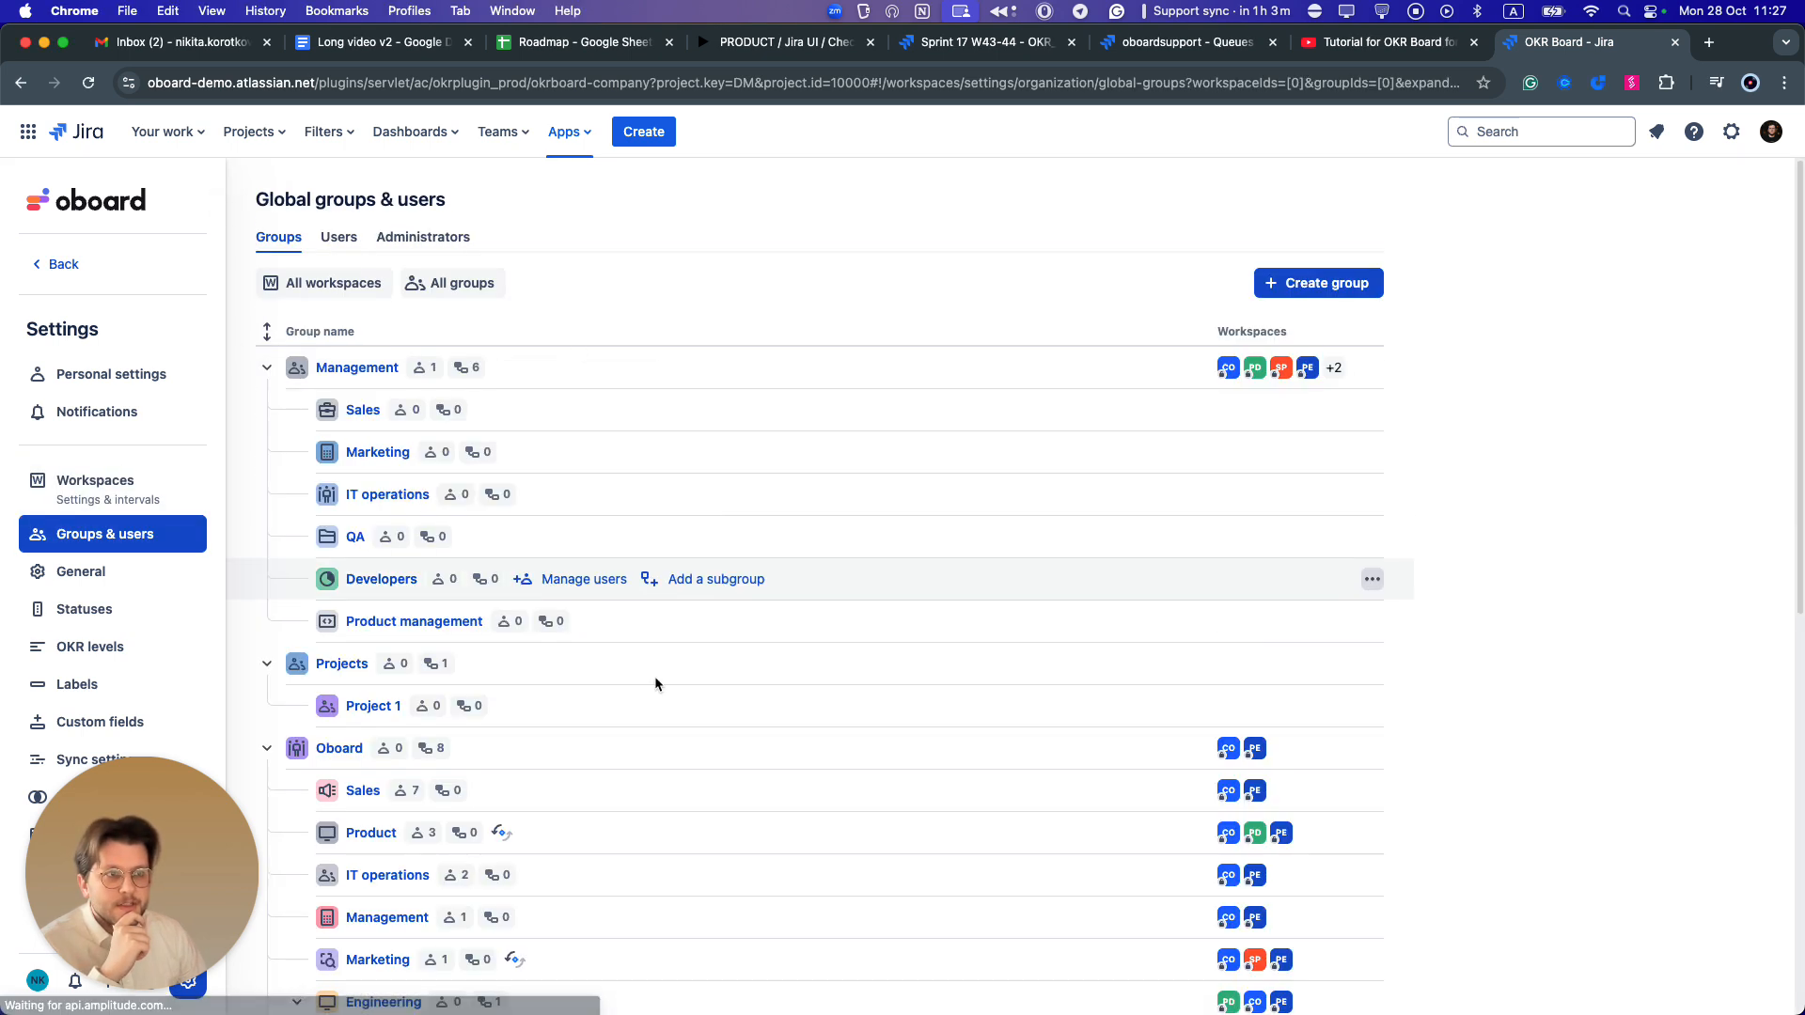
click(340, 239)
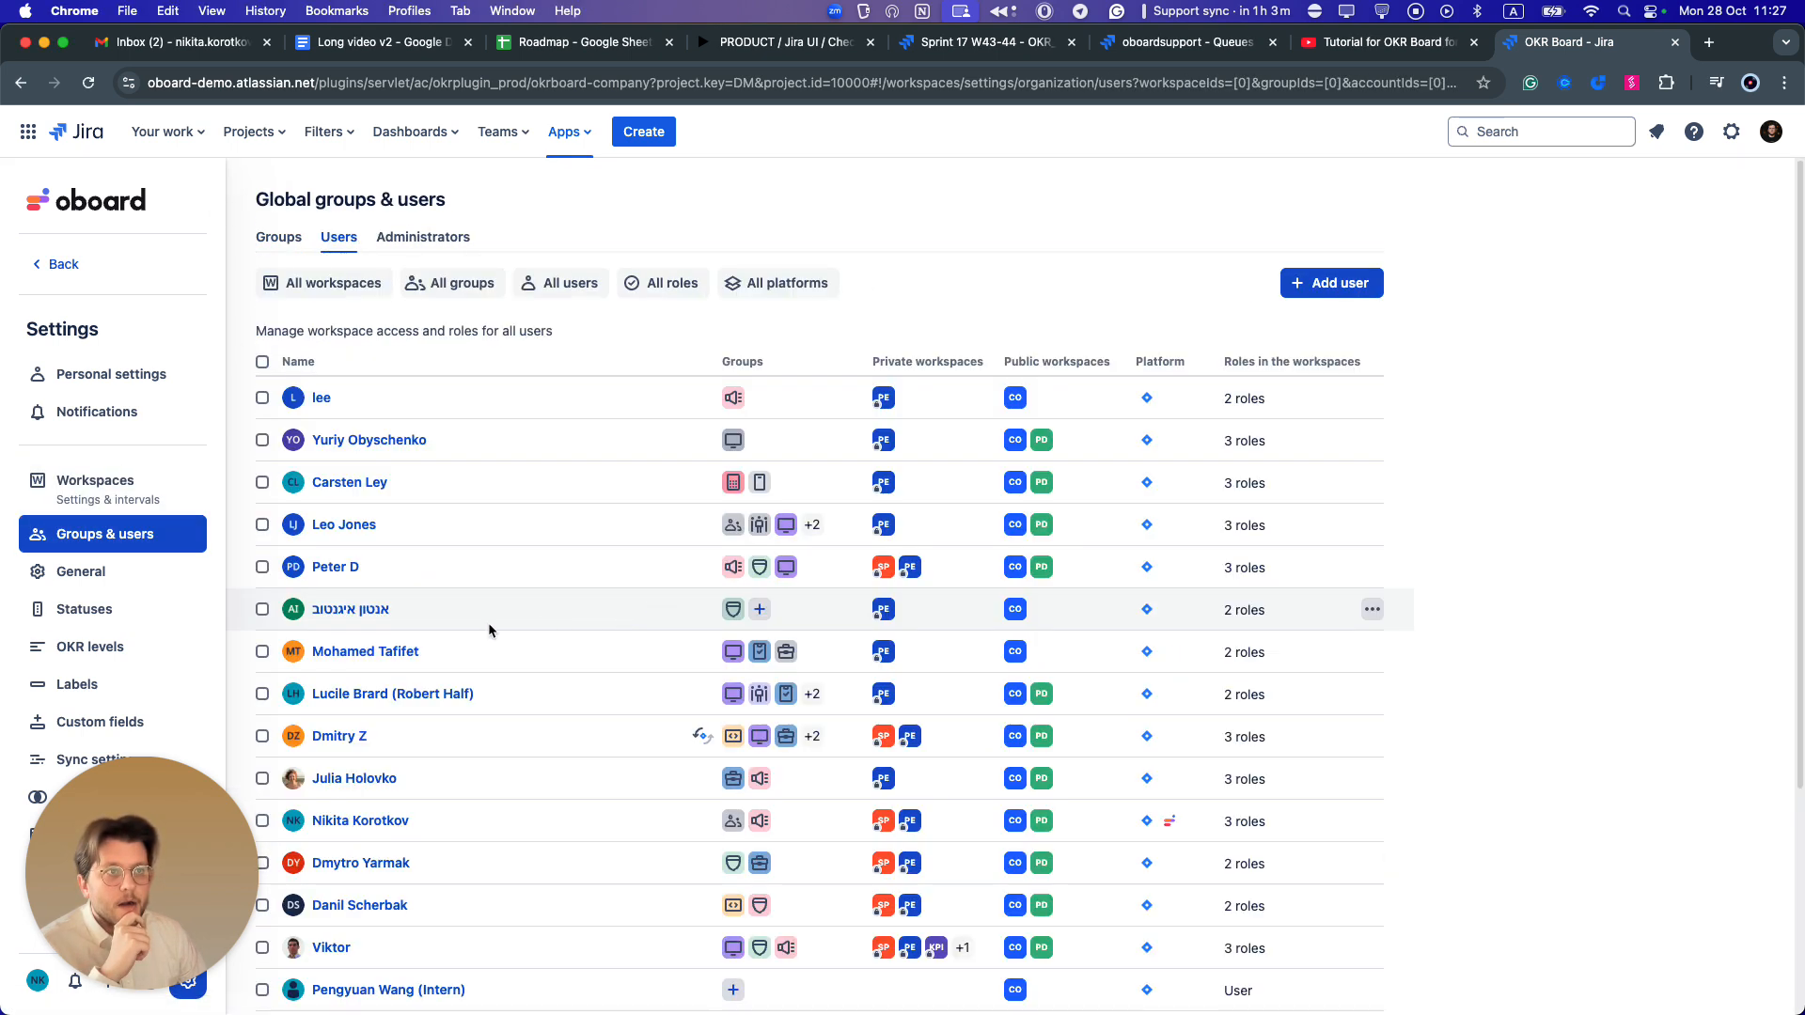
click(333, 567)
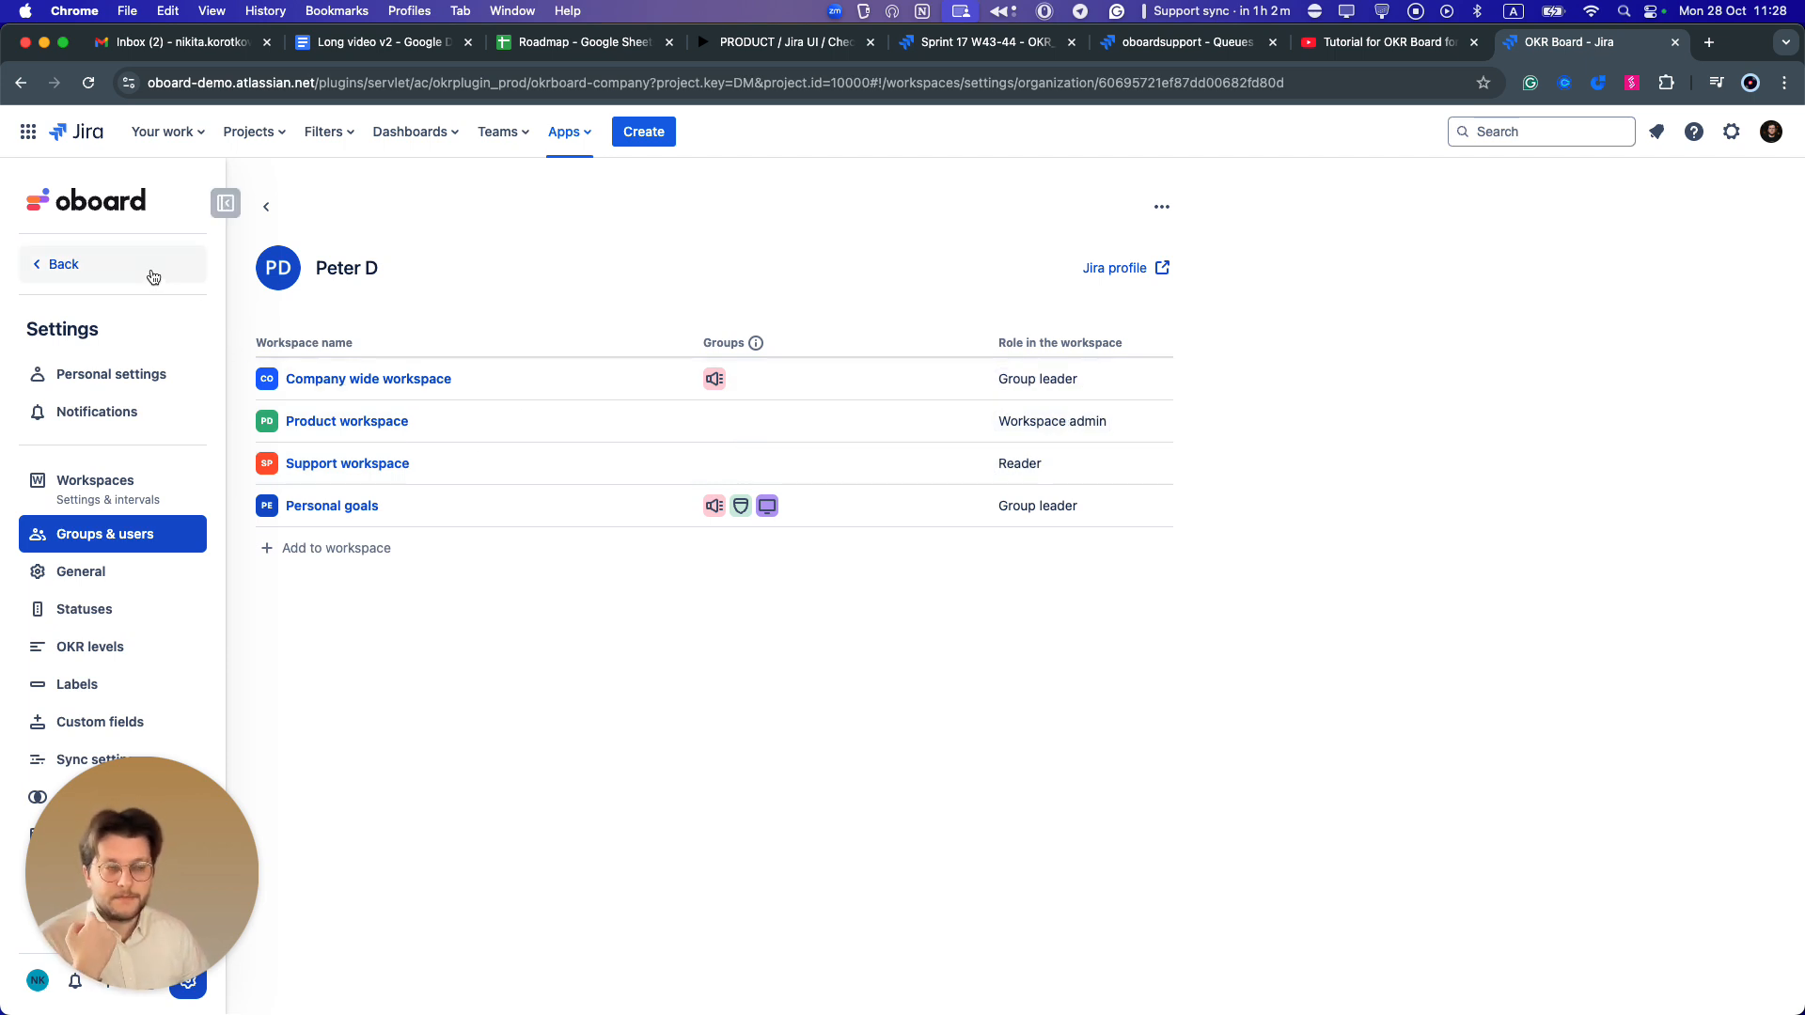
click(104, 268)
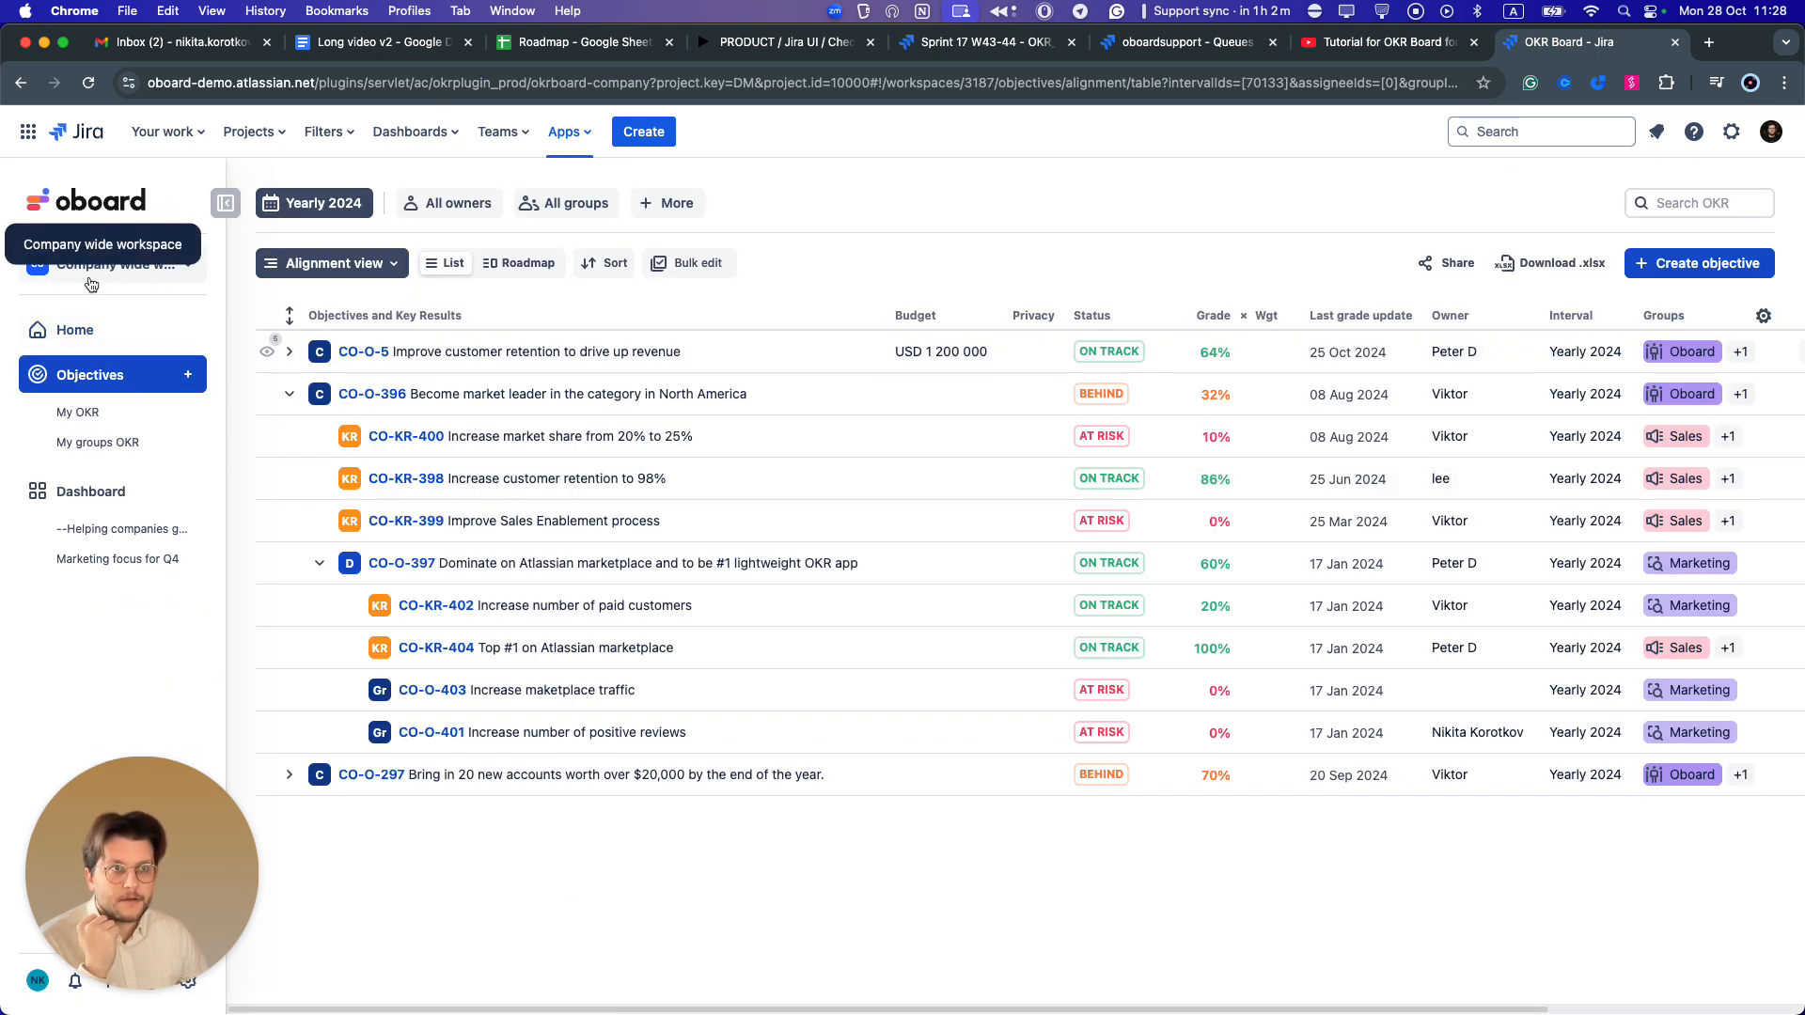
Try the key 123 in a new workspace form, clear it and discard the form.
click(106, 281)
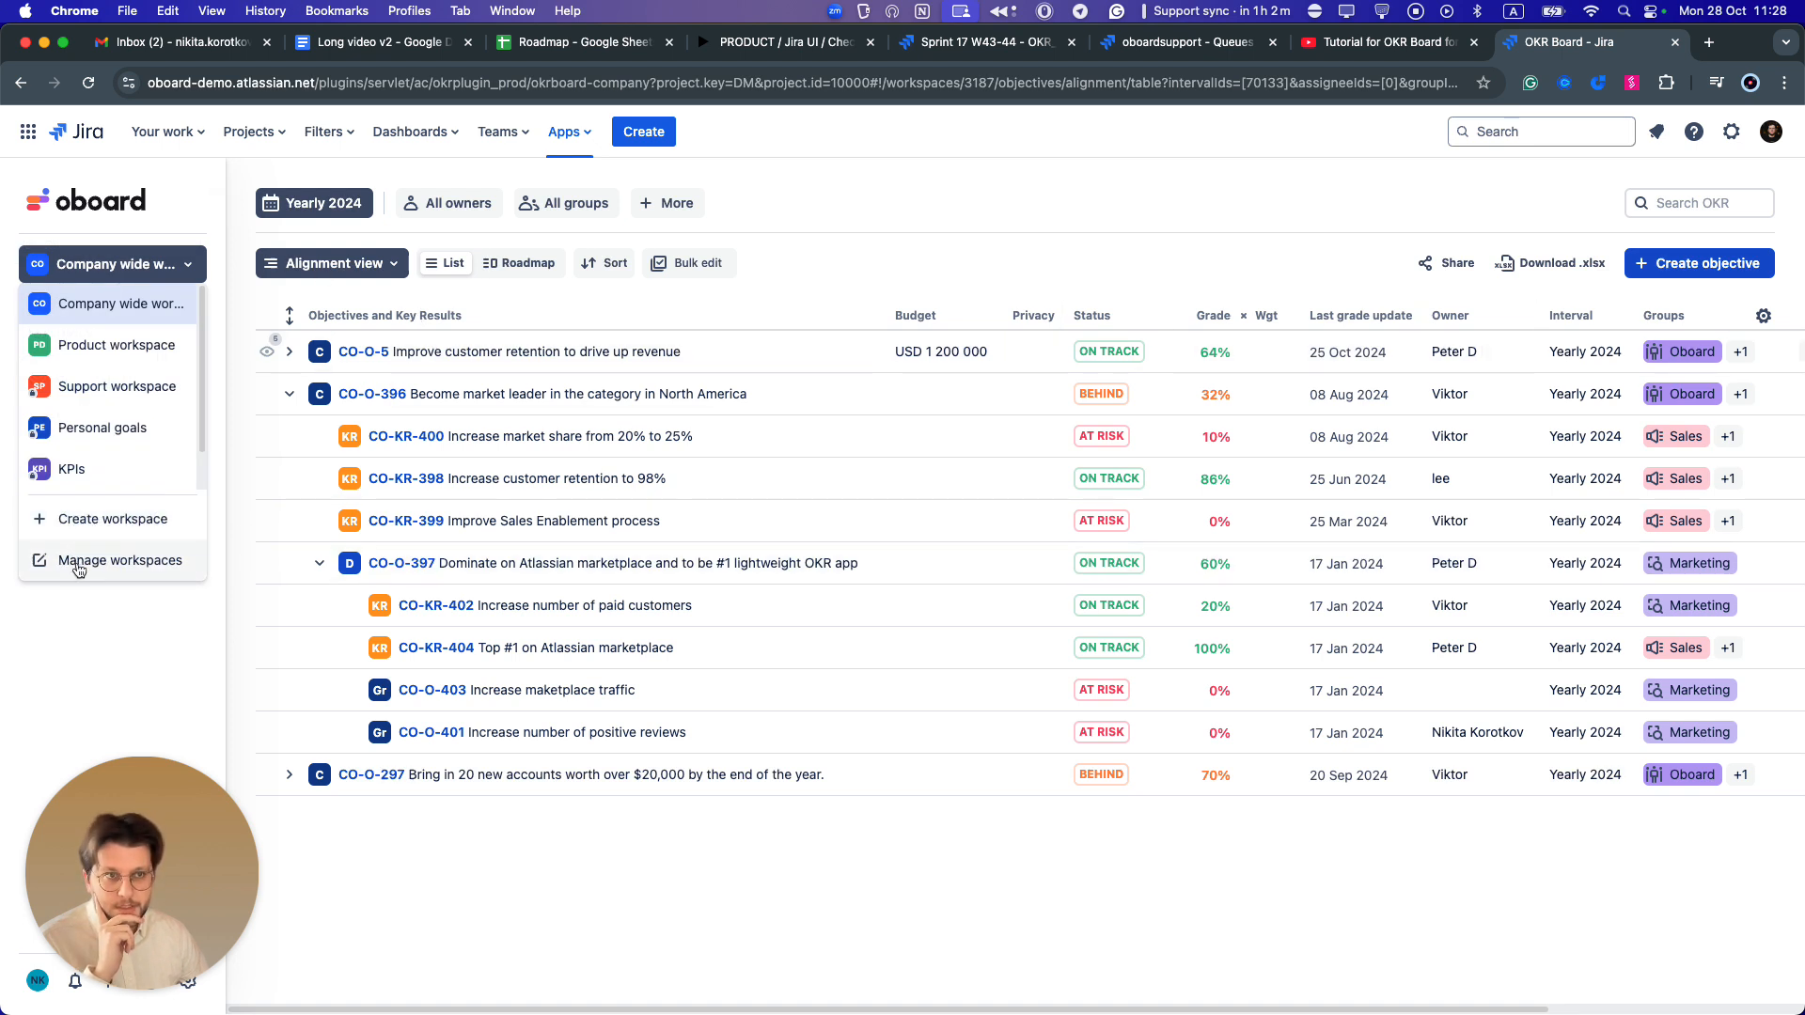
click(121, 518)
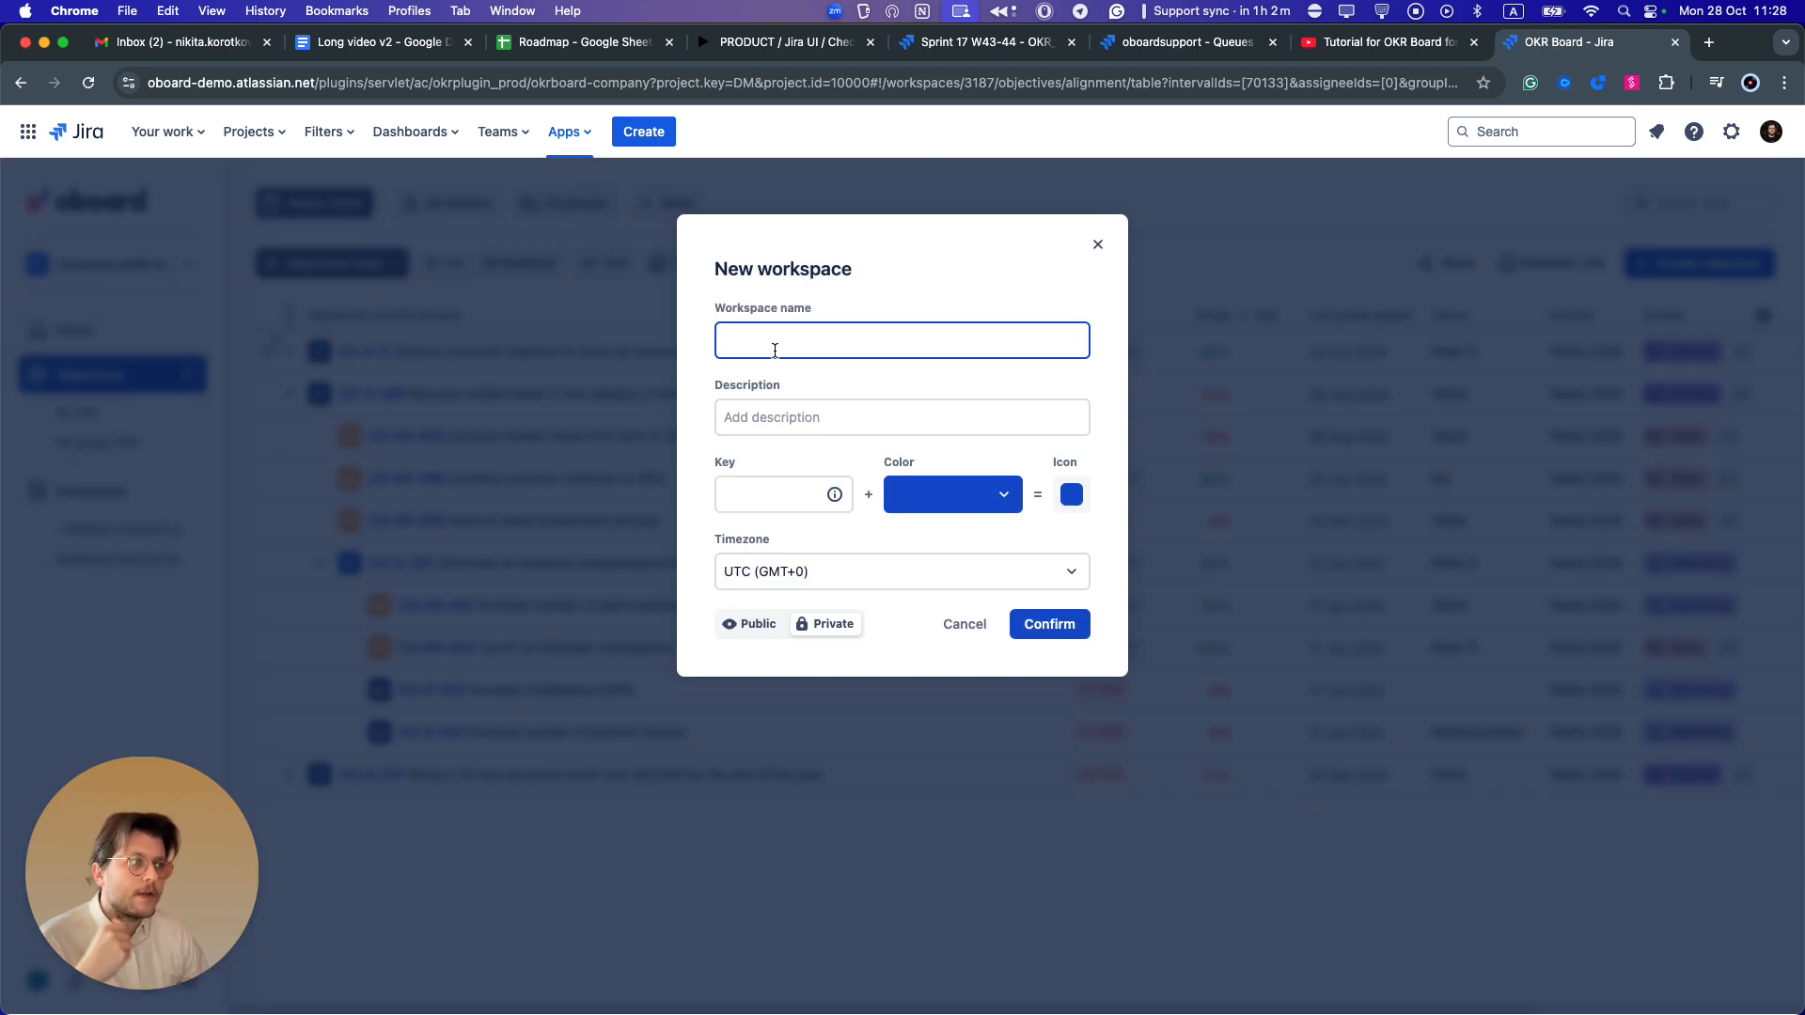
click(794, 416)
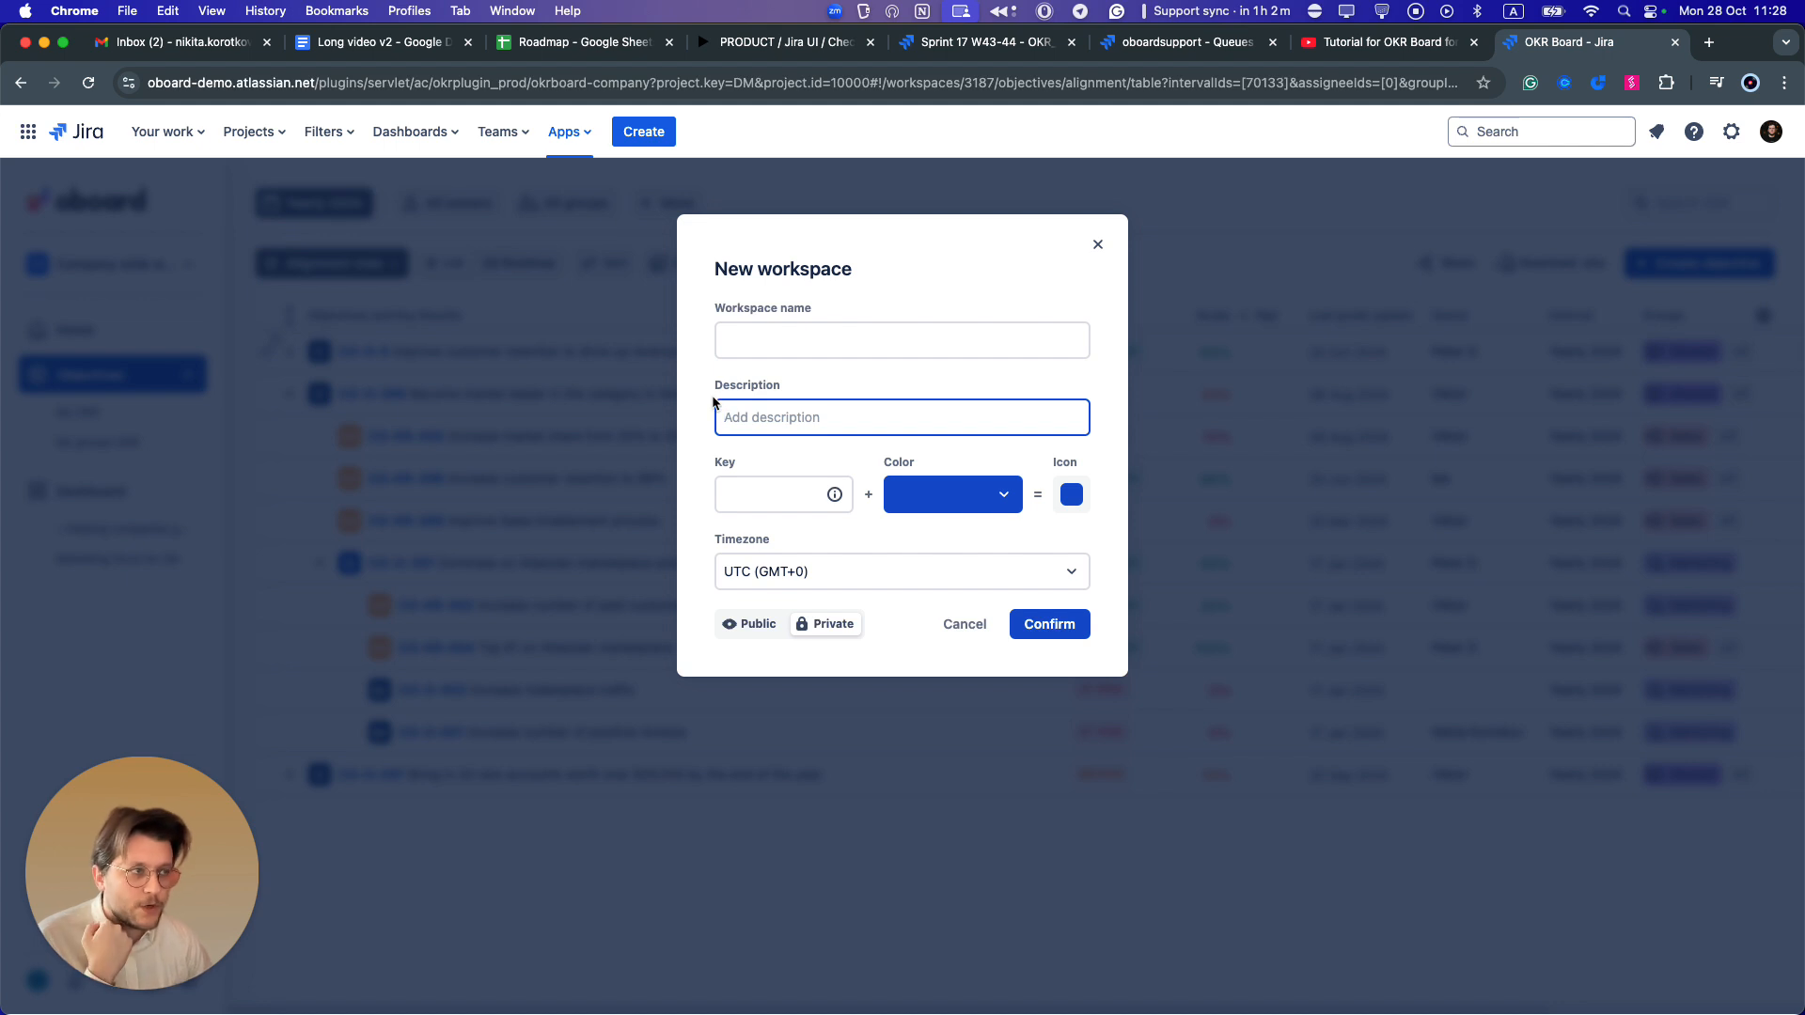
click(722, 494)
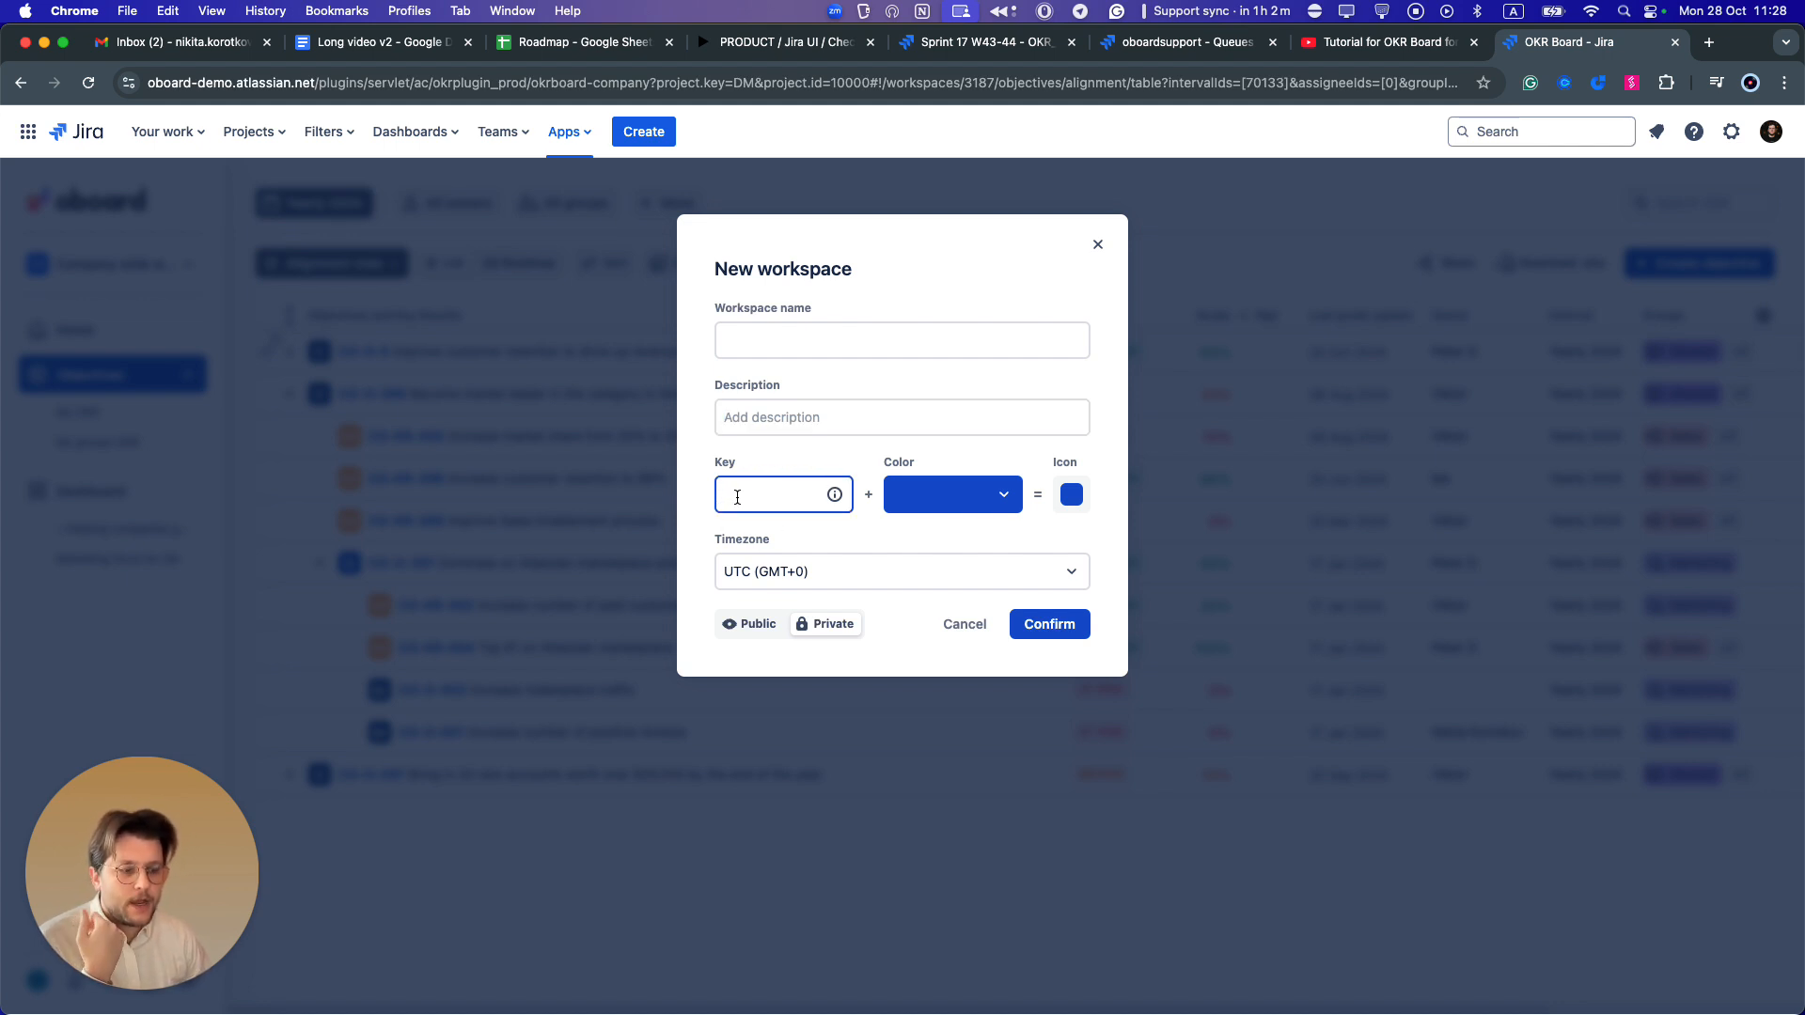
text(123)
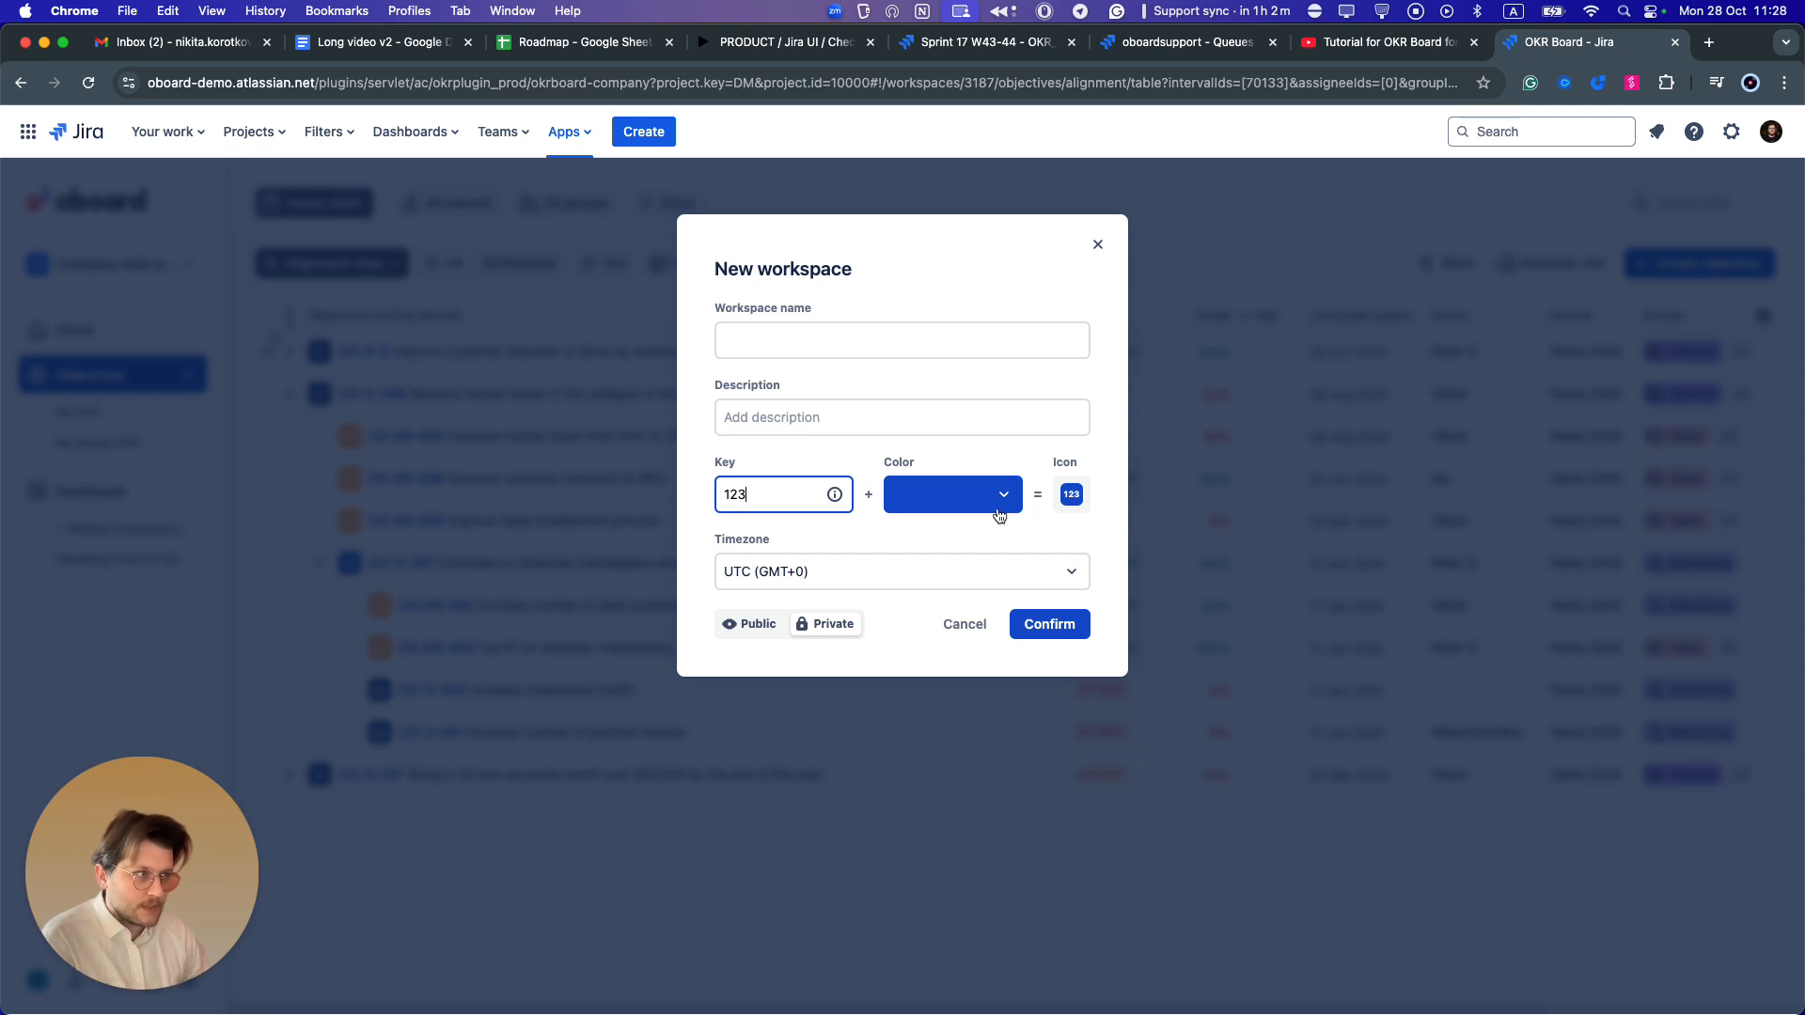
key(BackSpace)
key(BackSpace)
key(BackSpace)
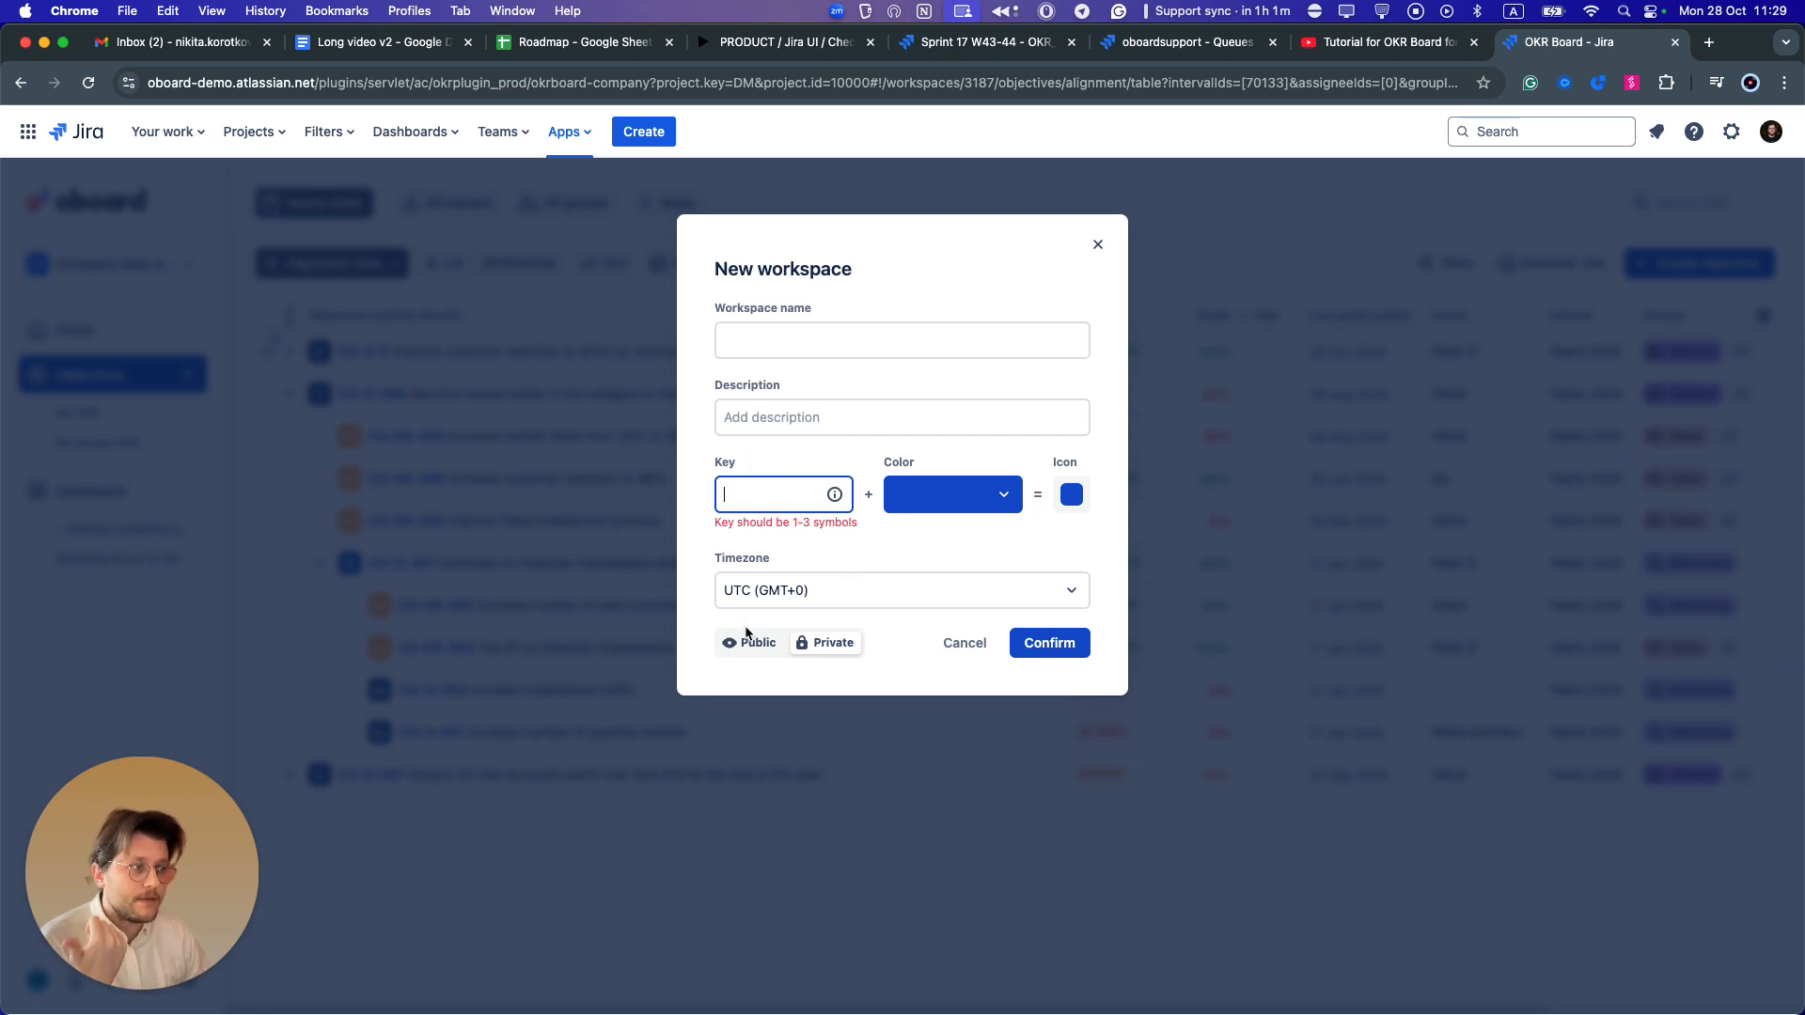
click(965, 643)
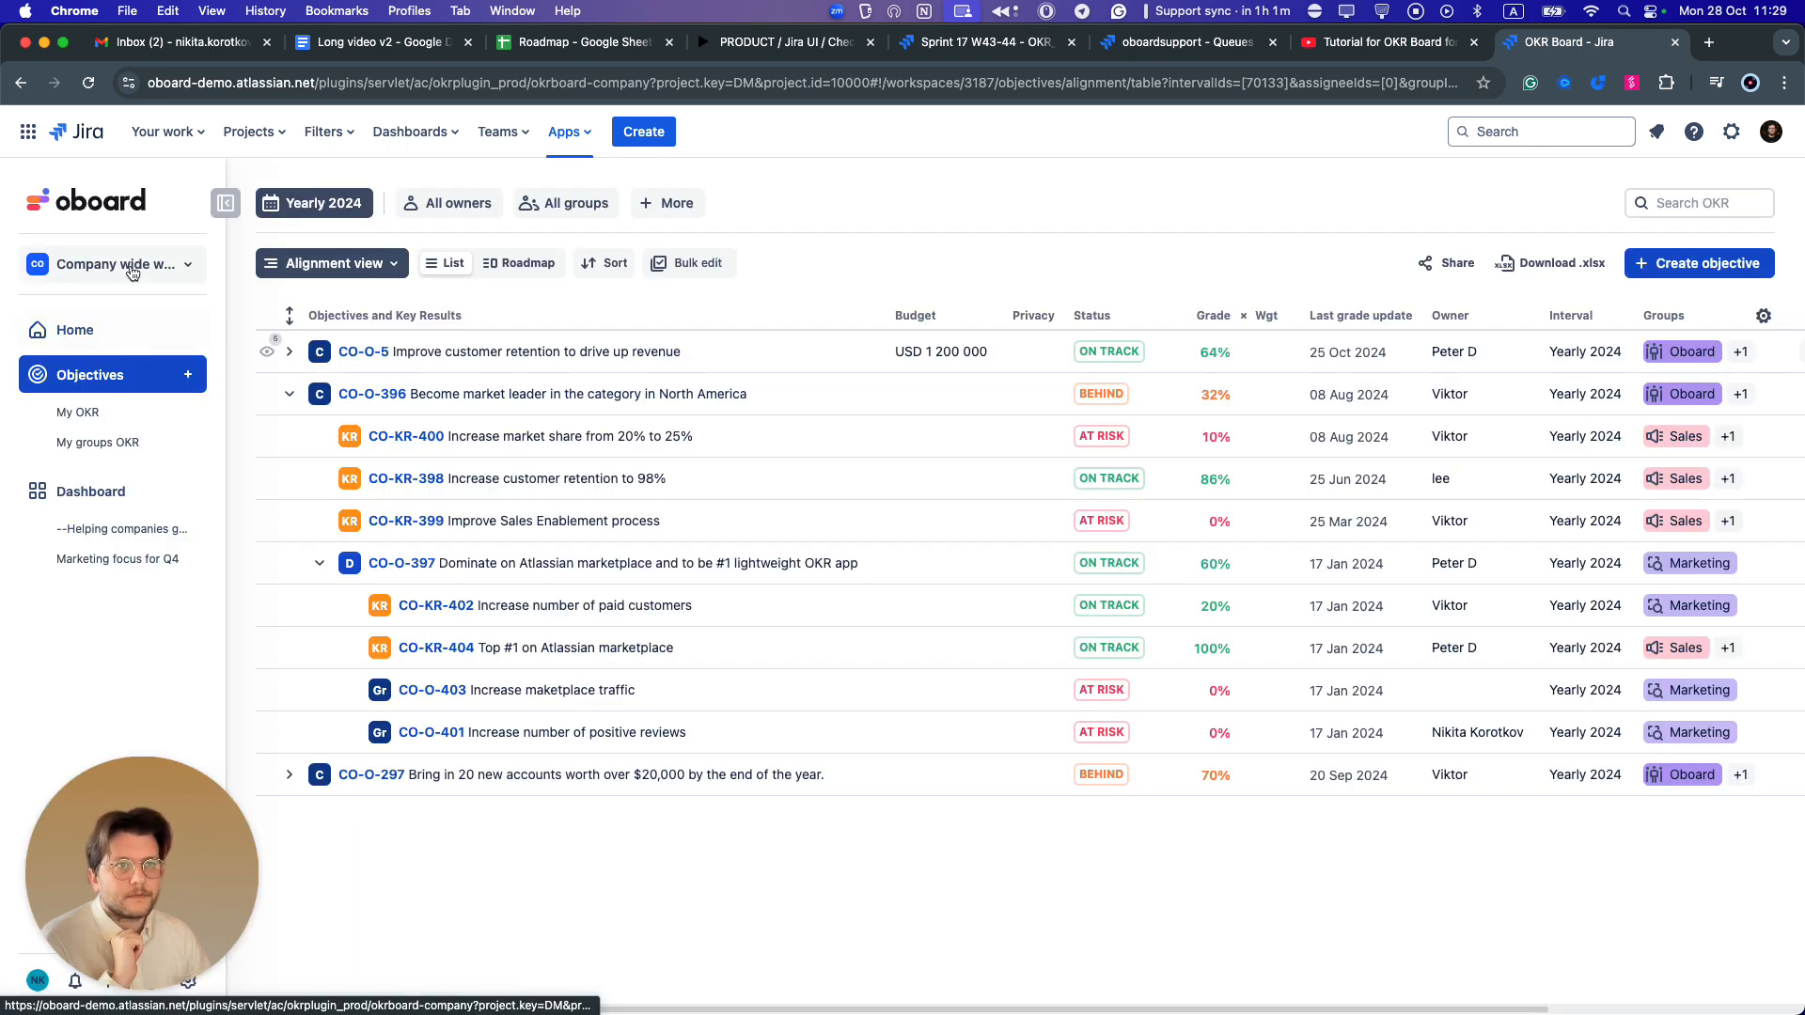
Open the Company wide workspace from workspace management and view its general settings.
click(131, 264)
click(87, 564)
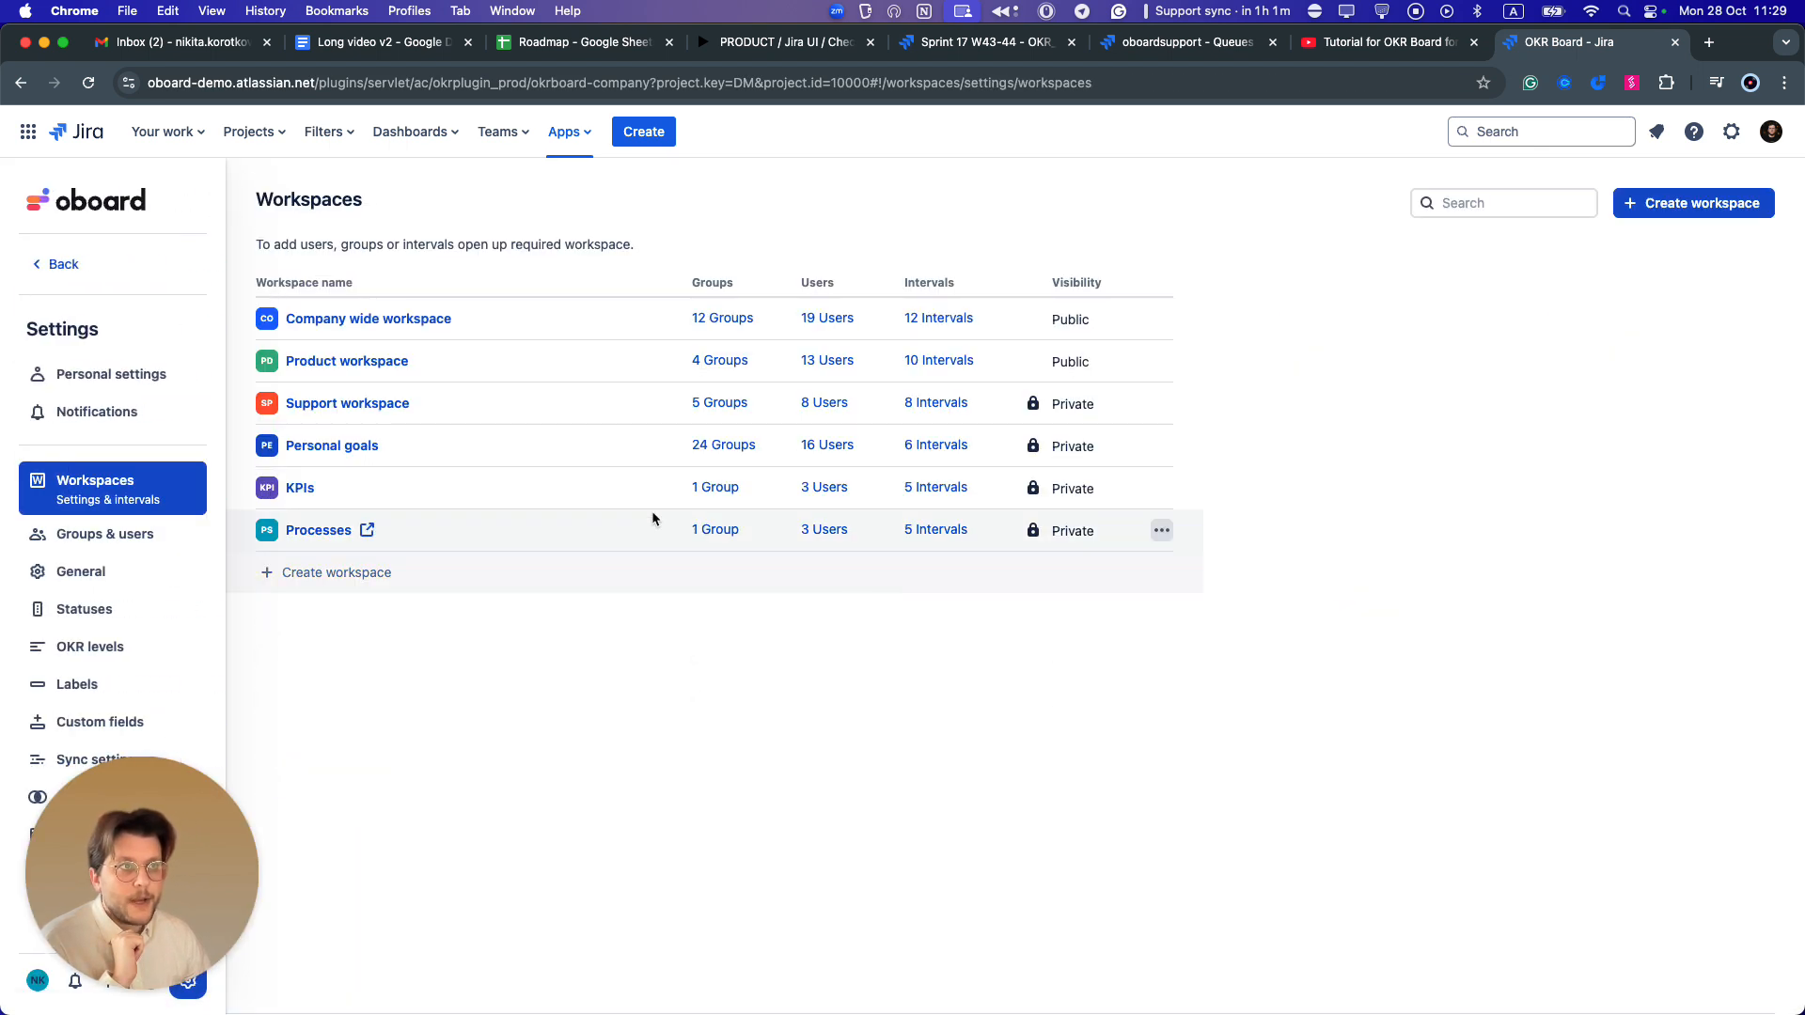
click(430, 325)
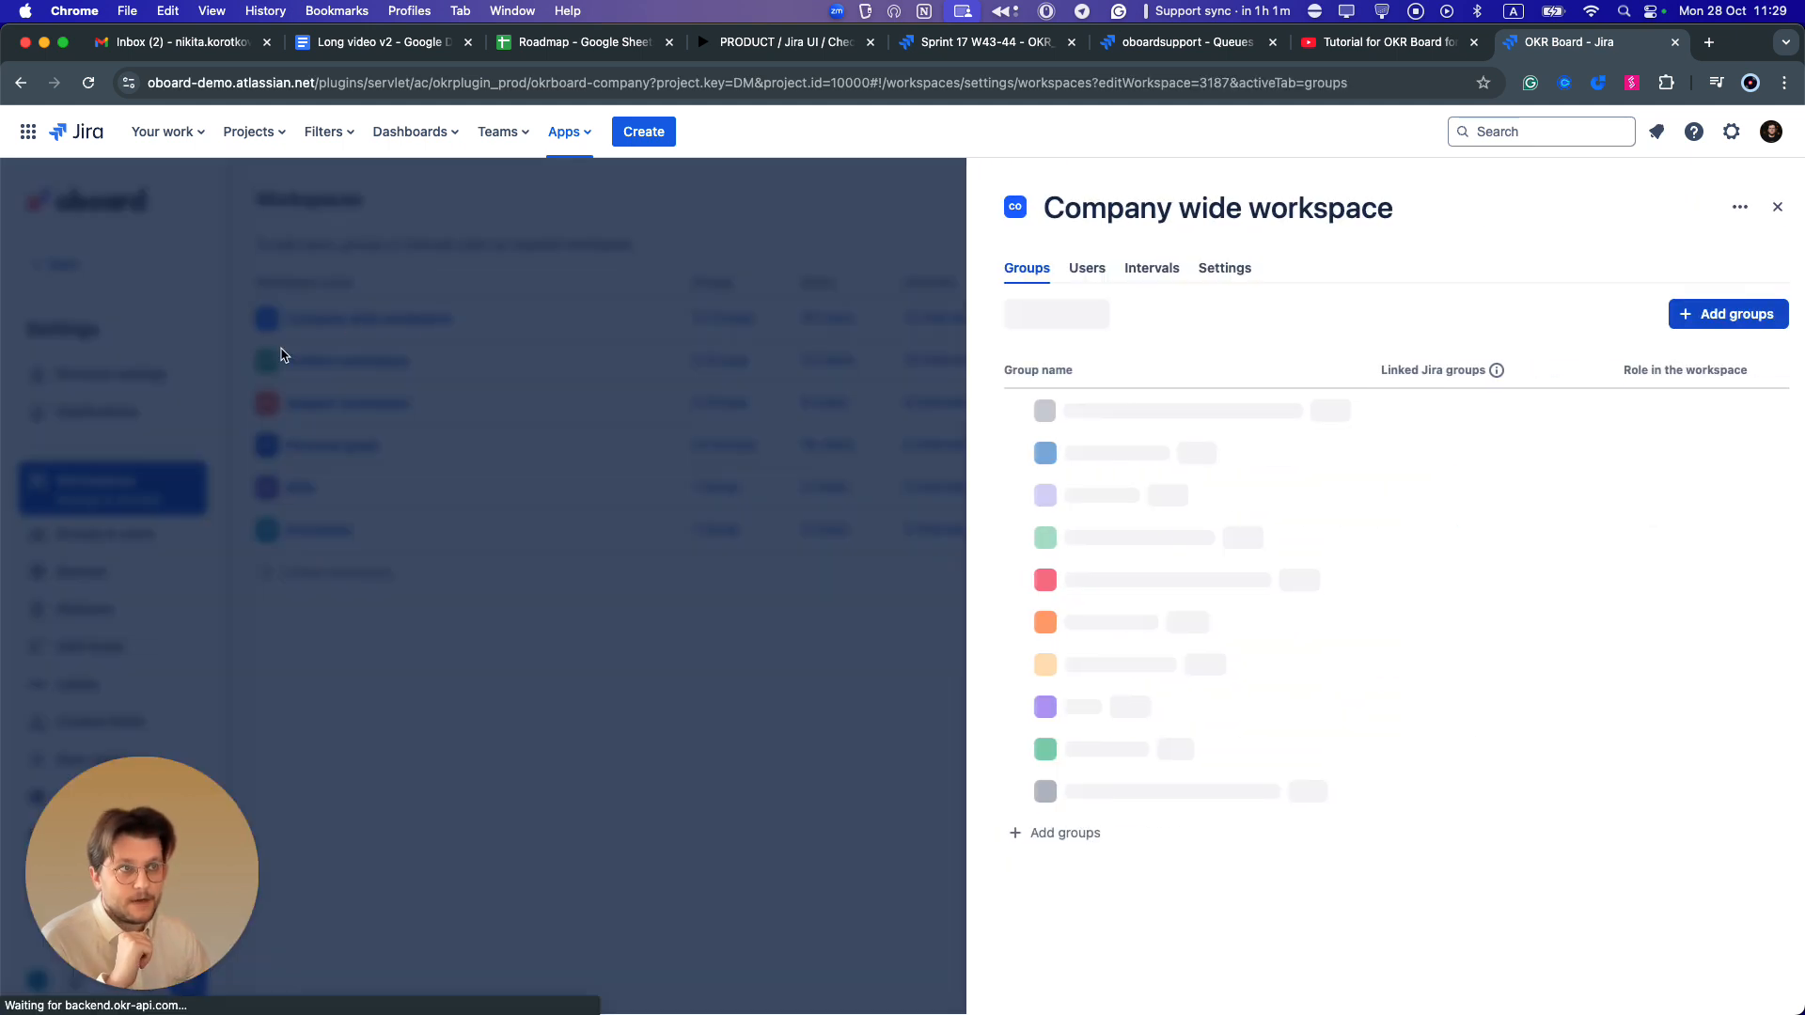
click(1212, 271)
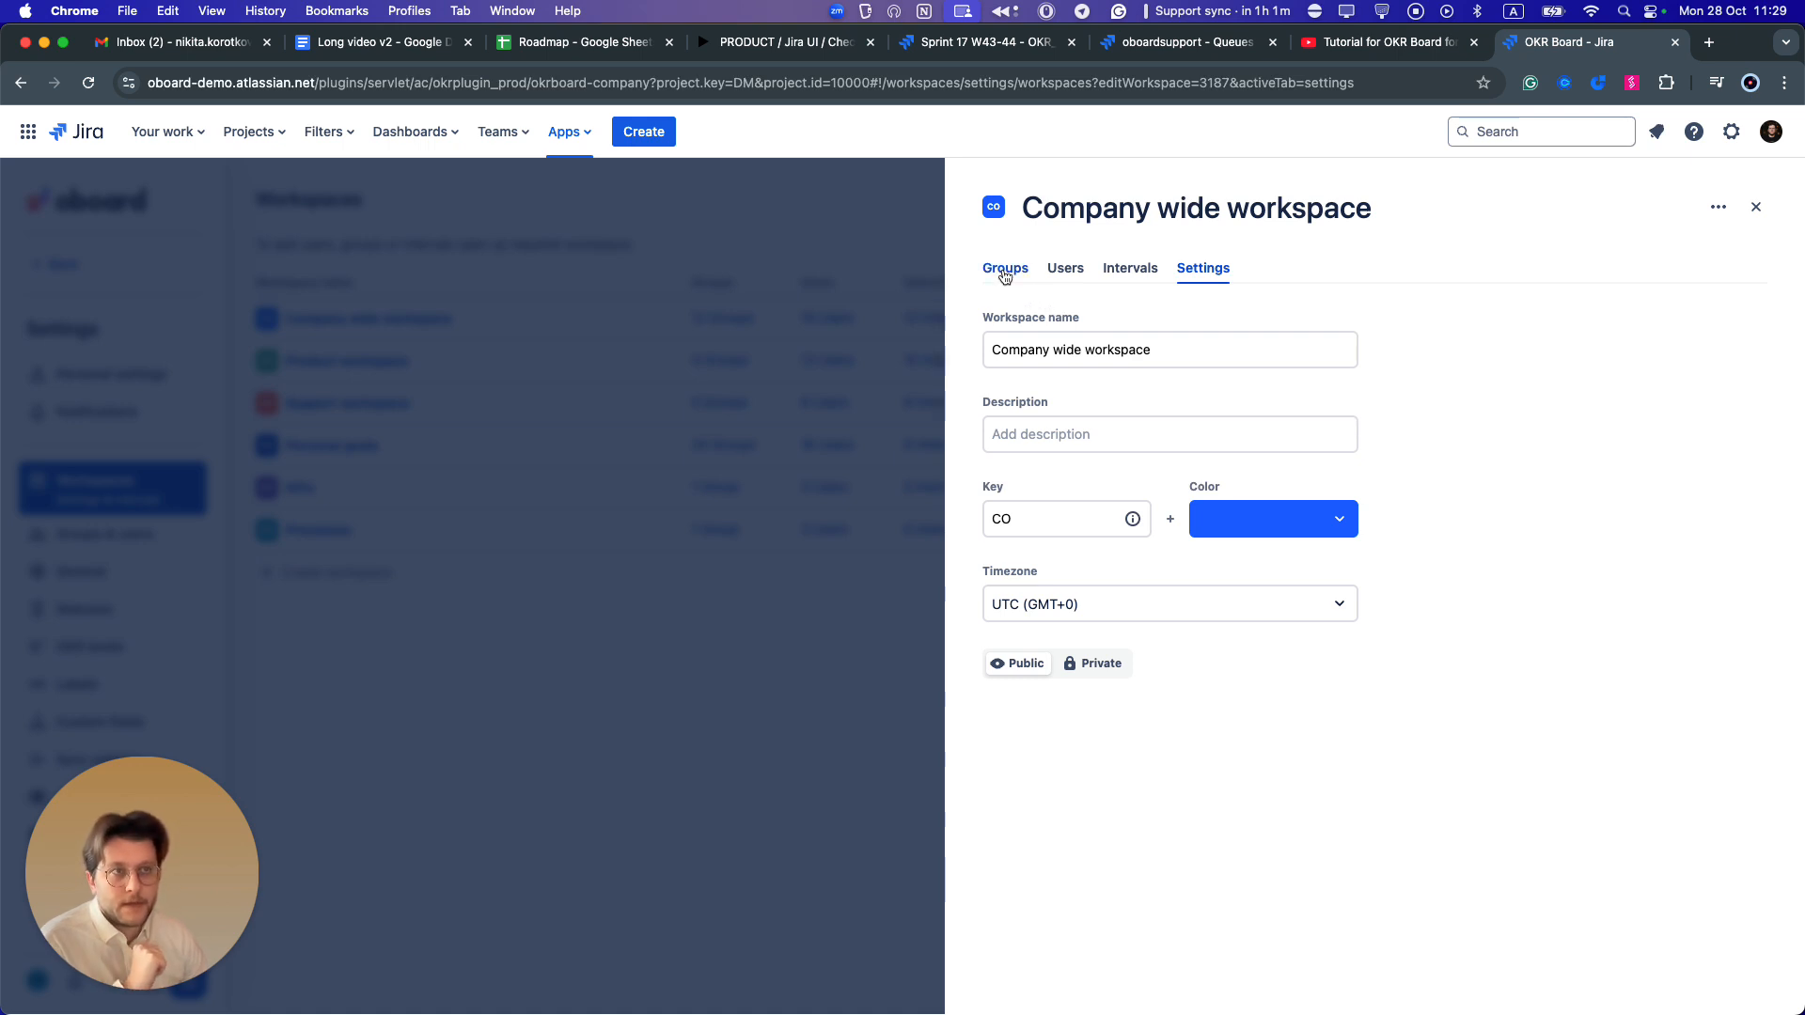
Examine the workspace's intervals and the editable details of Yearly 2023 without changing them.
click(1144, 274)
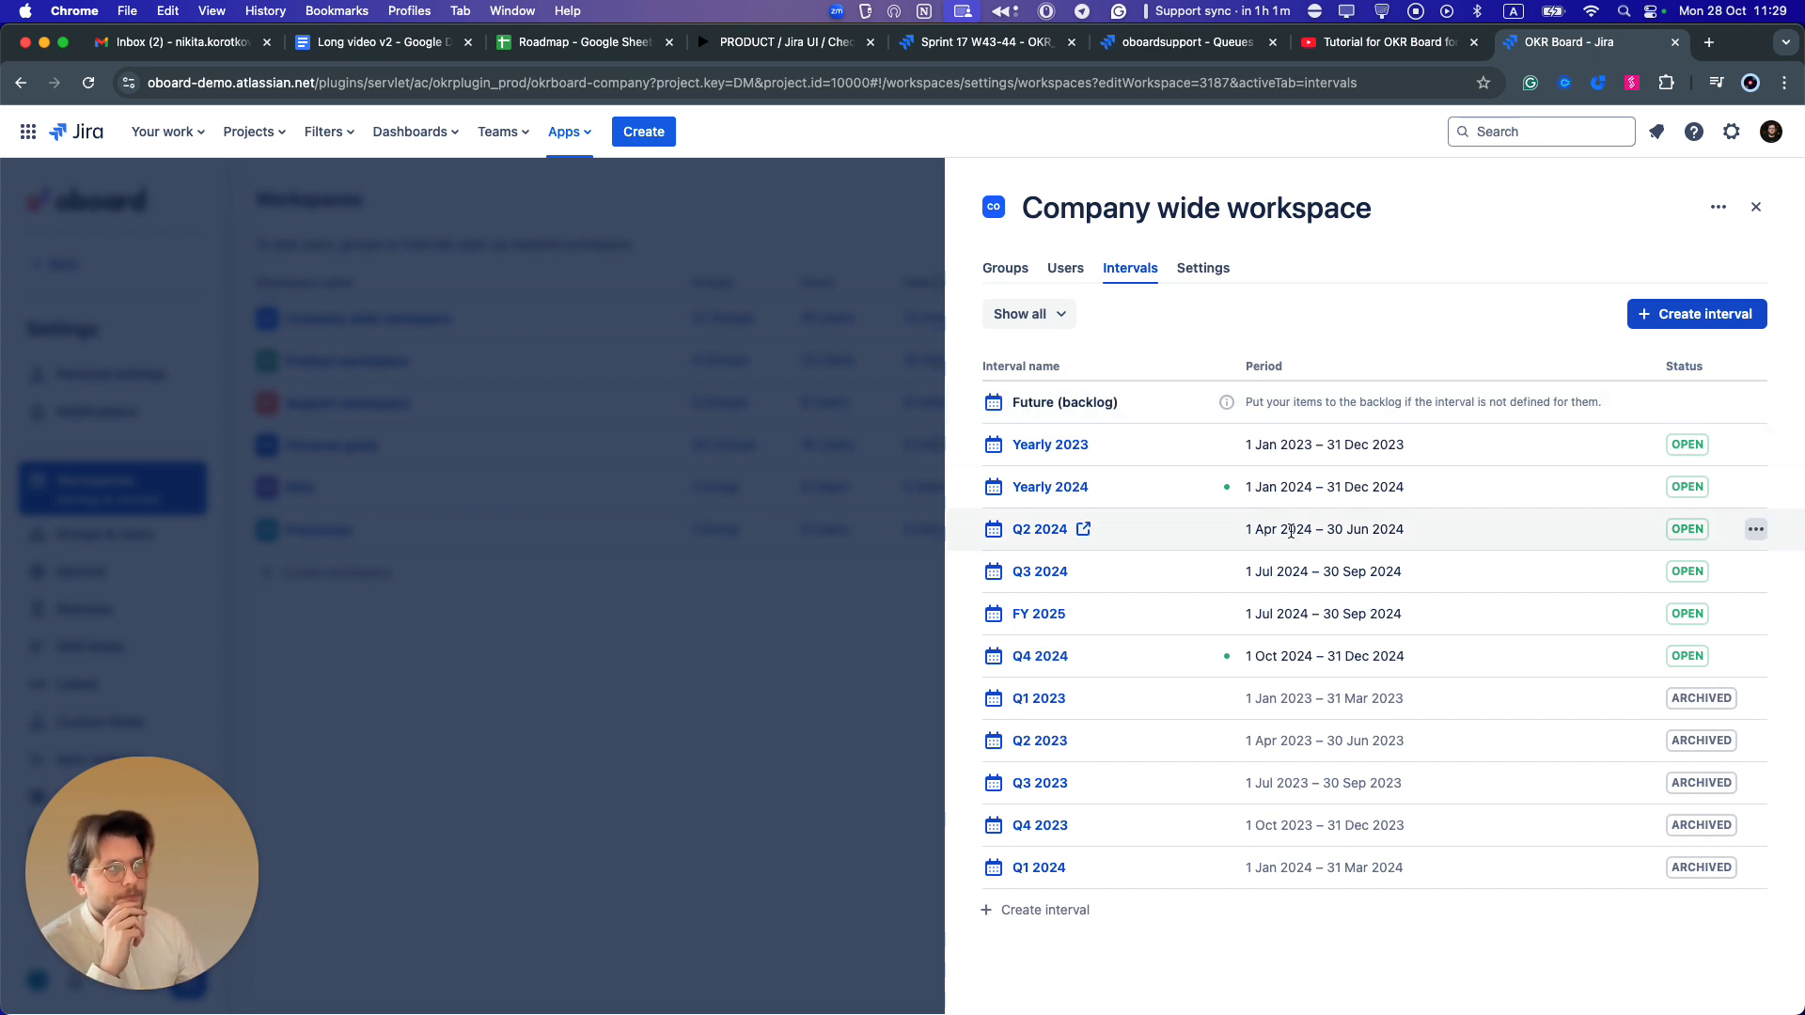
click(1756, 448)
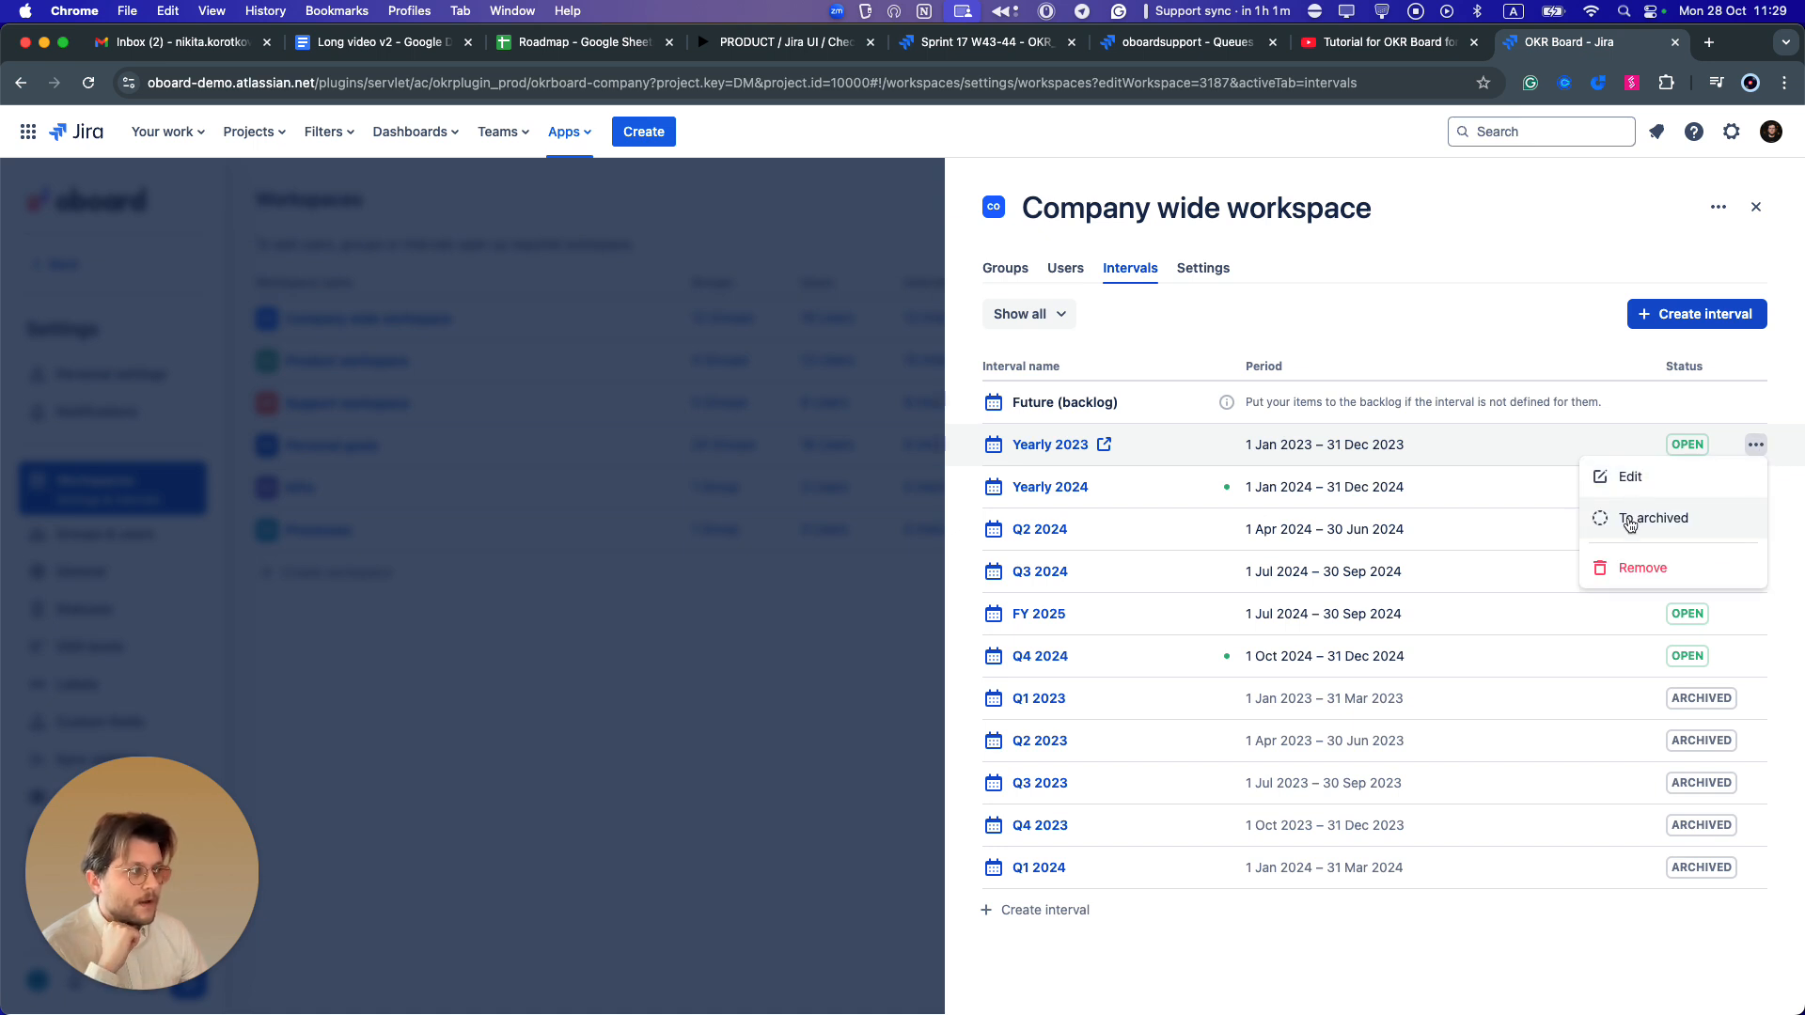
click(1624, 477)
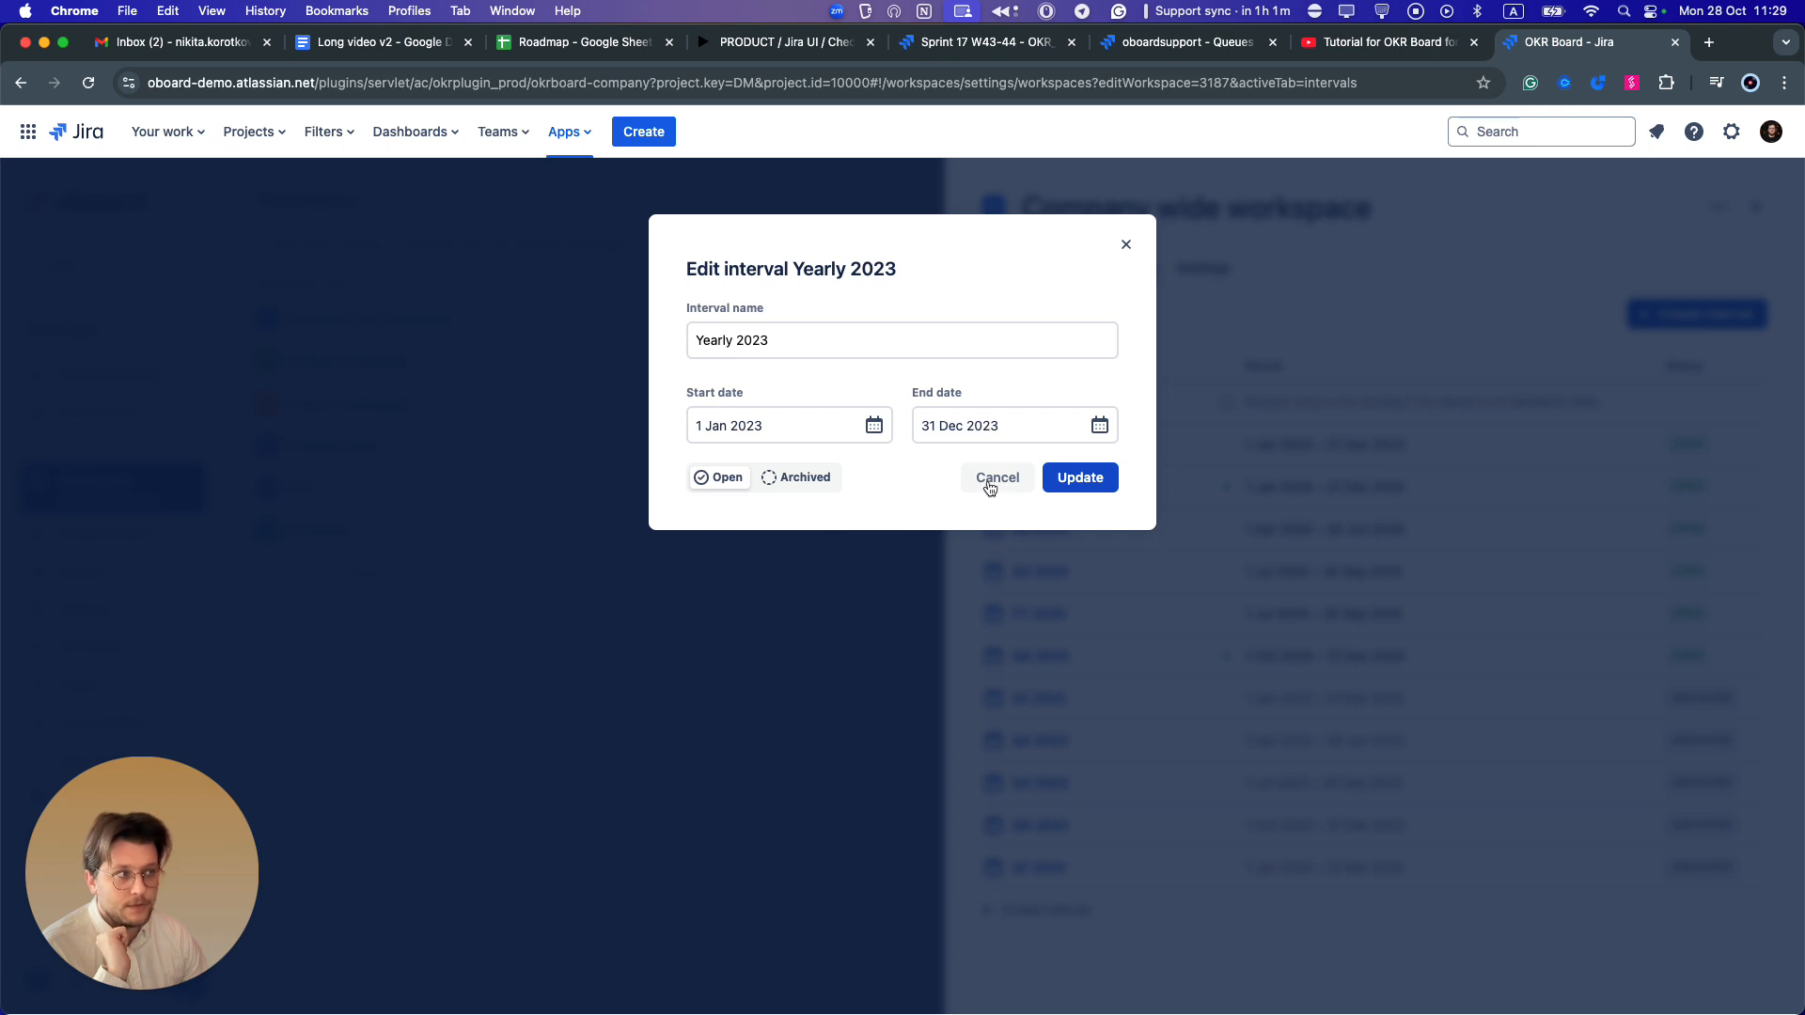
click(997, 477)
Examine the form for adding a workspace user and the role options of the first listed user.
click(1056, 268)
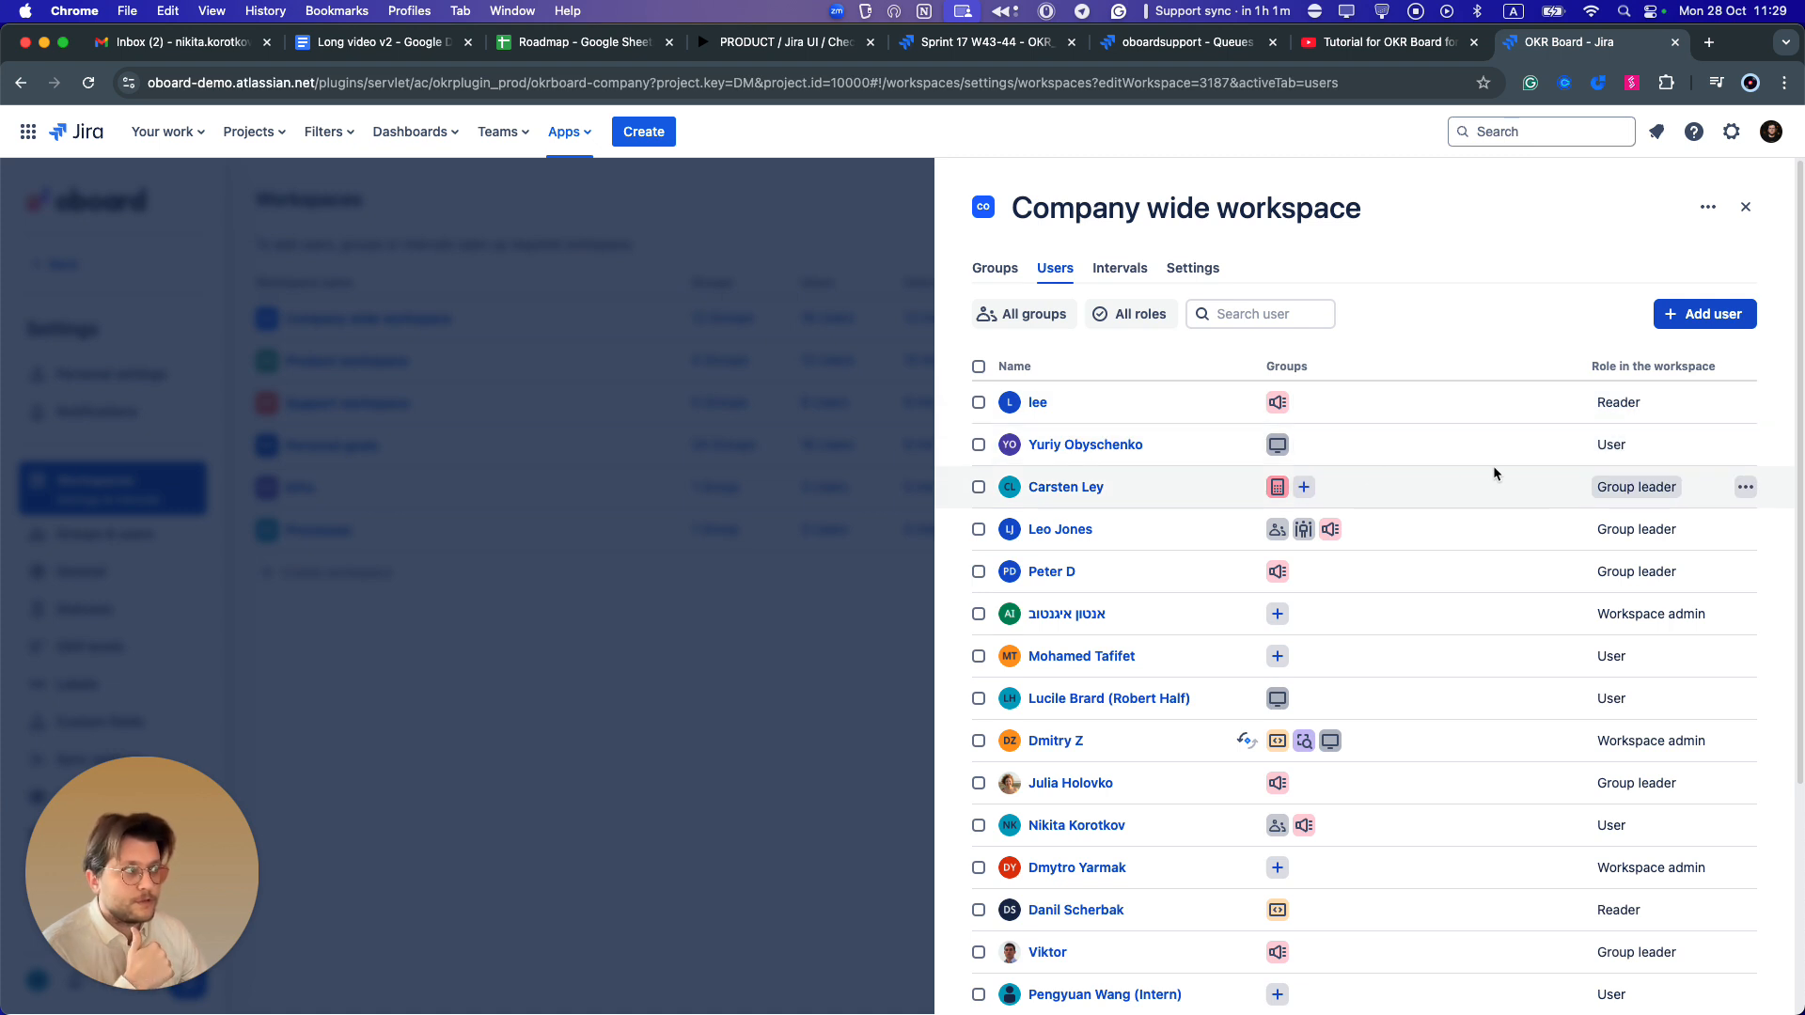
click(1693, 314)
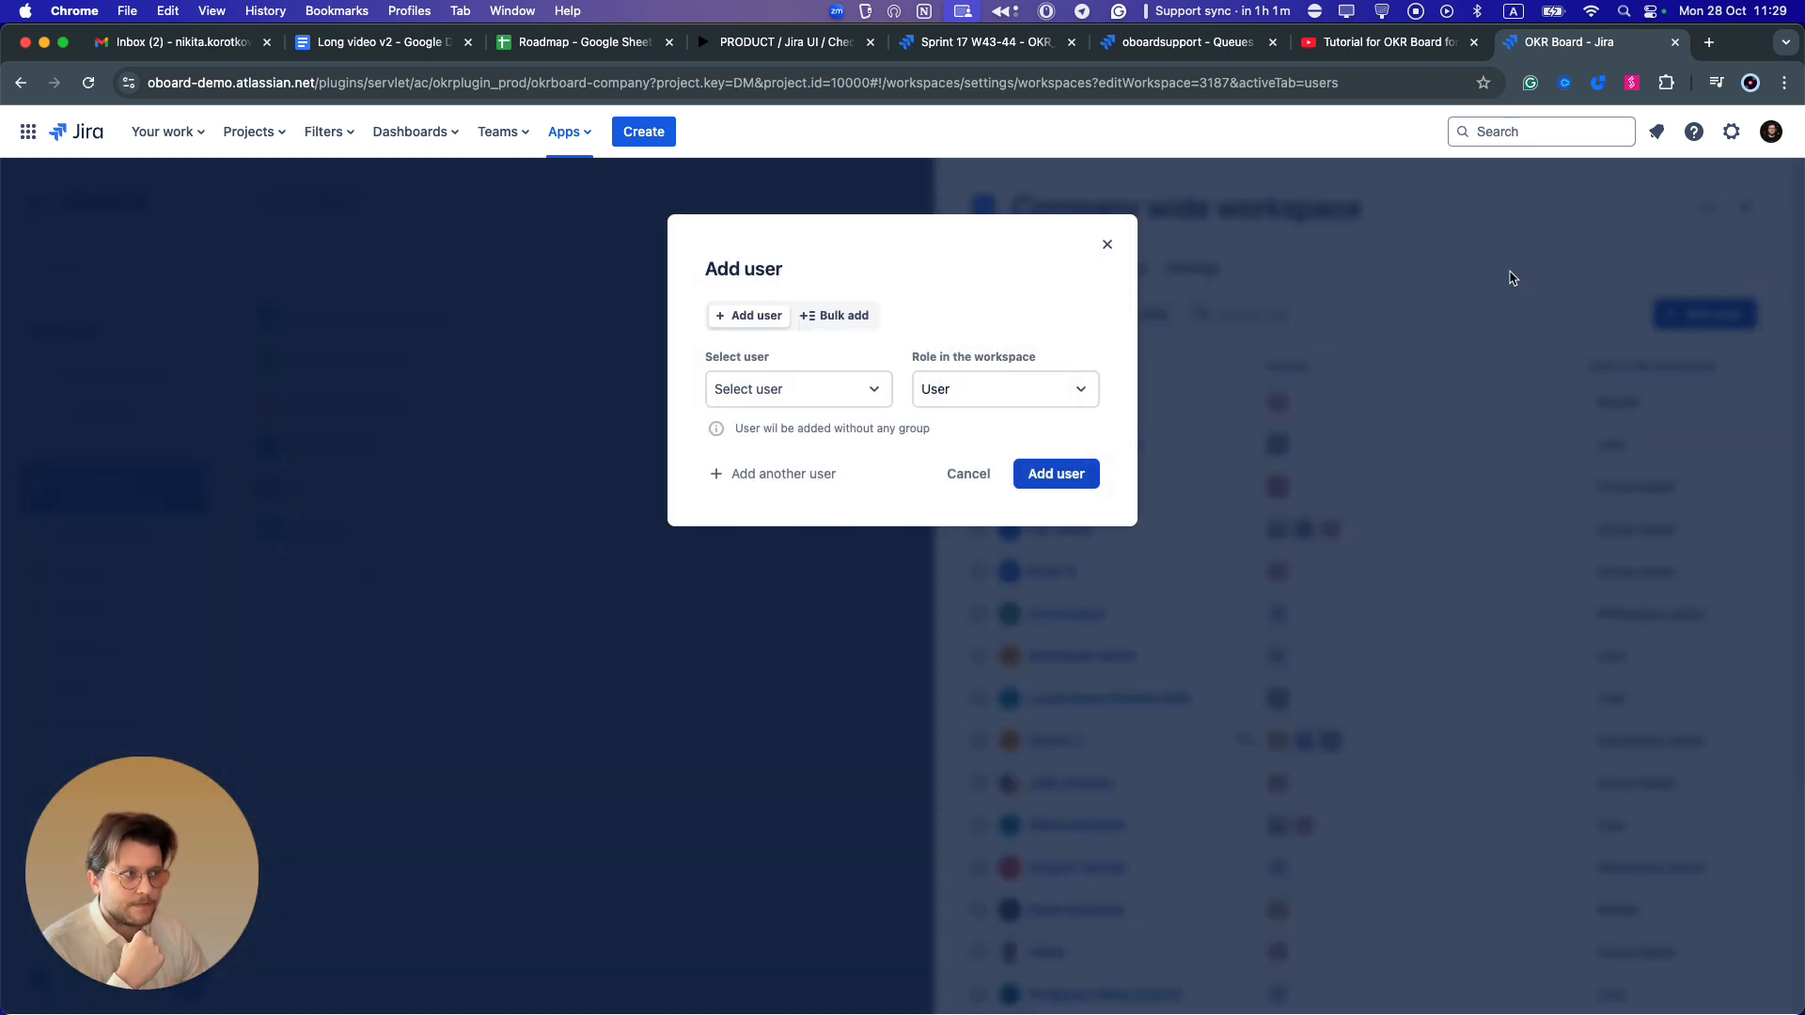
click(1511, 275)
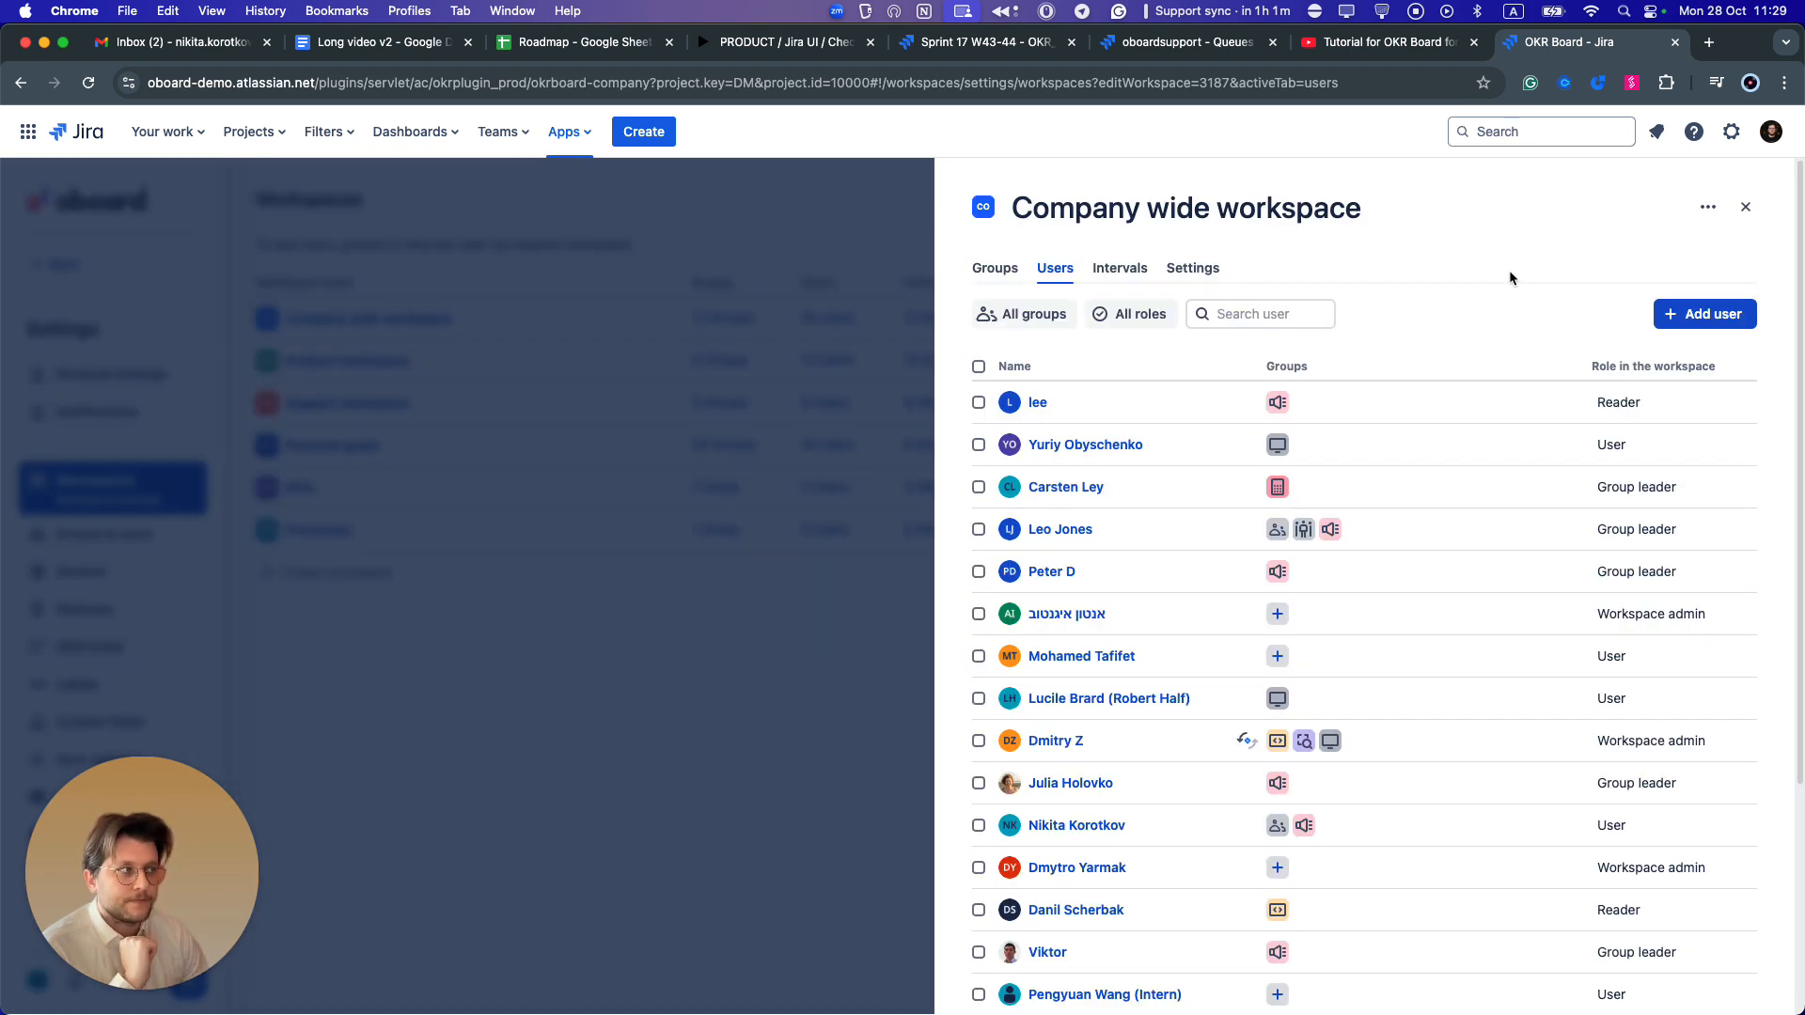
click(1619, 403)
click(1583, 282)
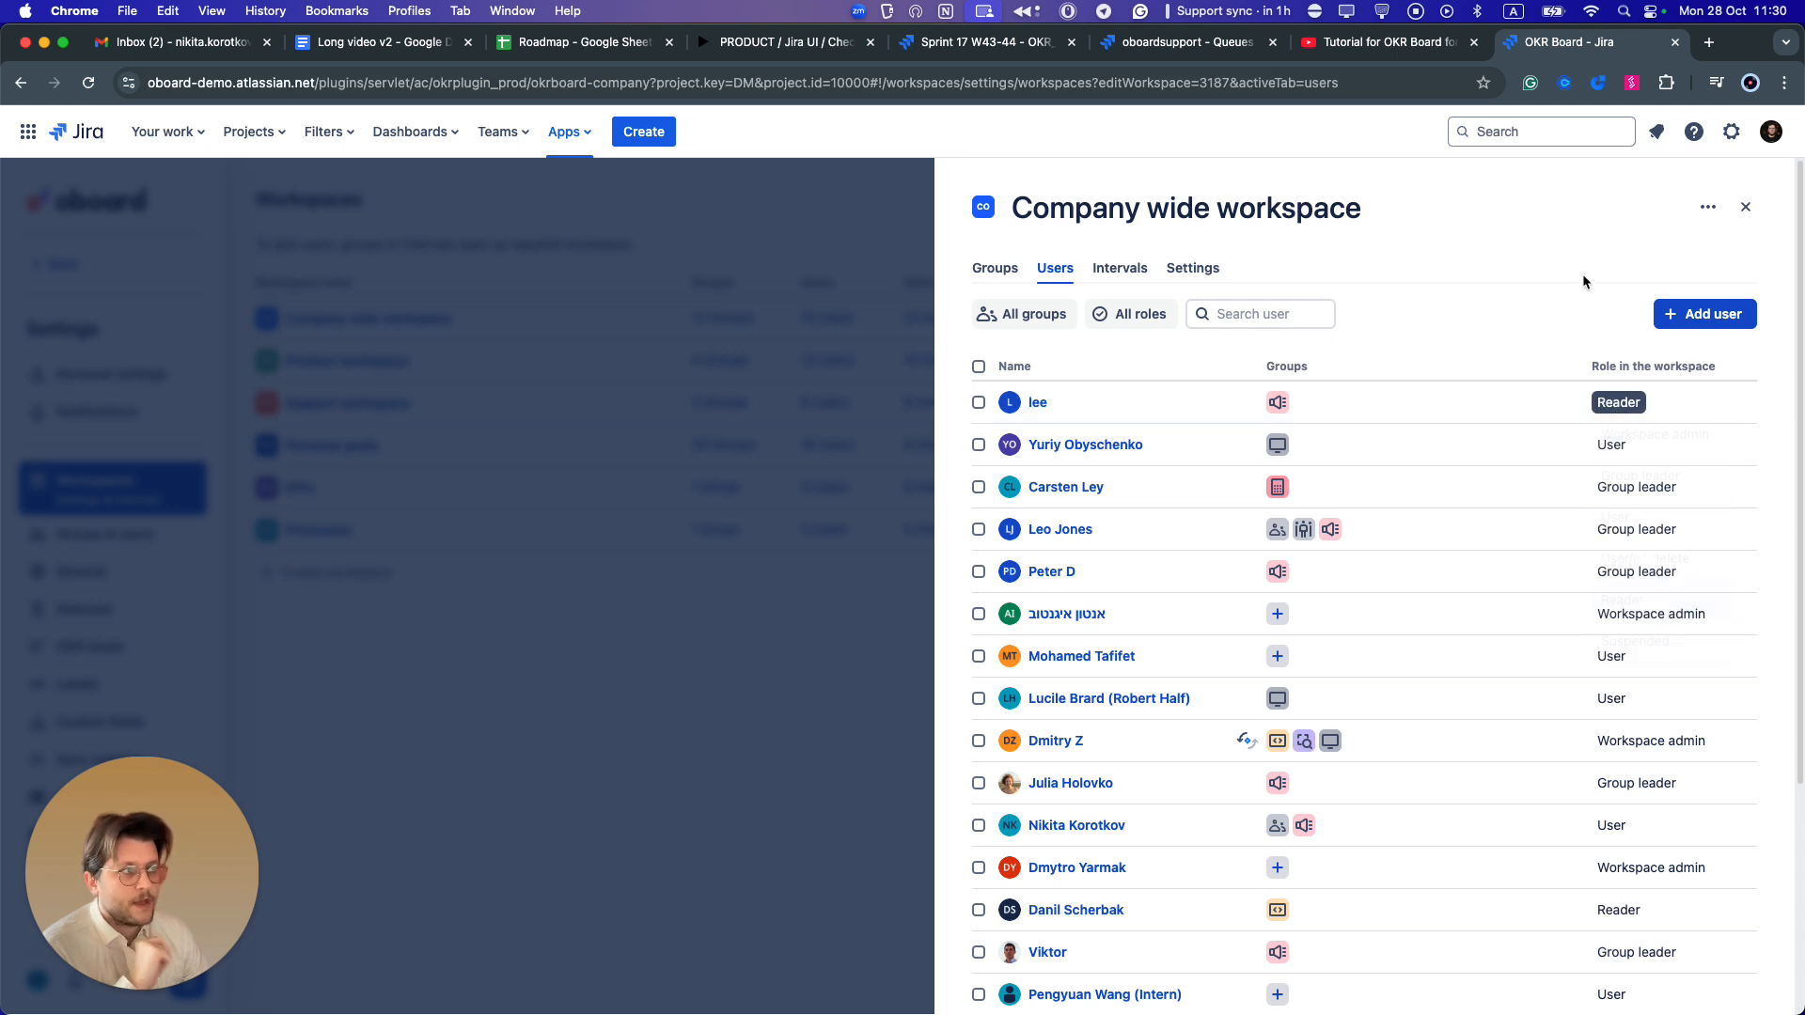
Examine the bulk role options for all of the workspace's users, clear the selection and check the group filter.
click(979, 367)
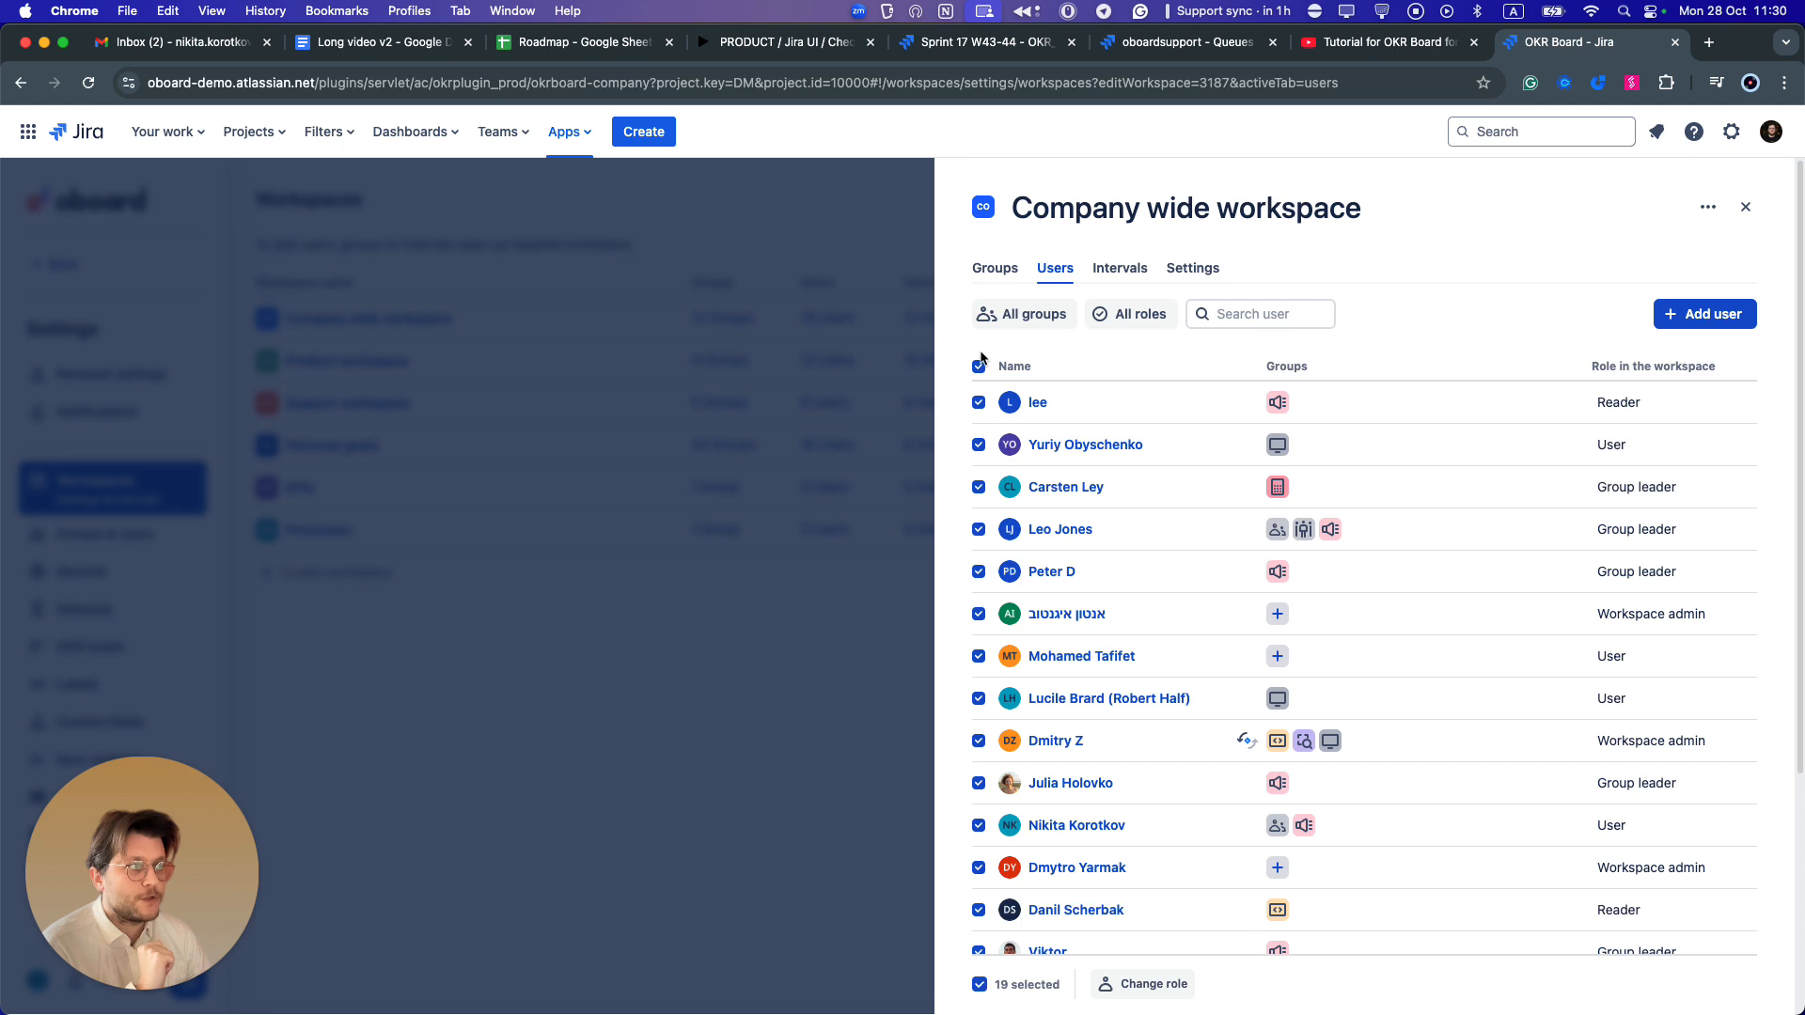
scroll(1427, 460, down, 5)
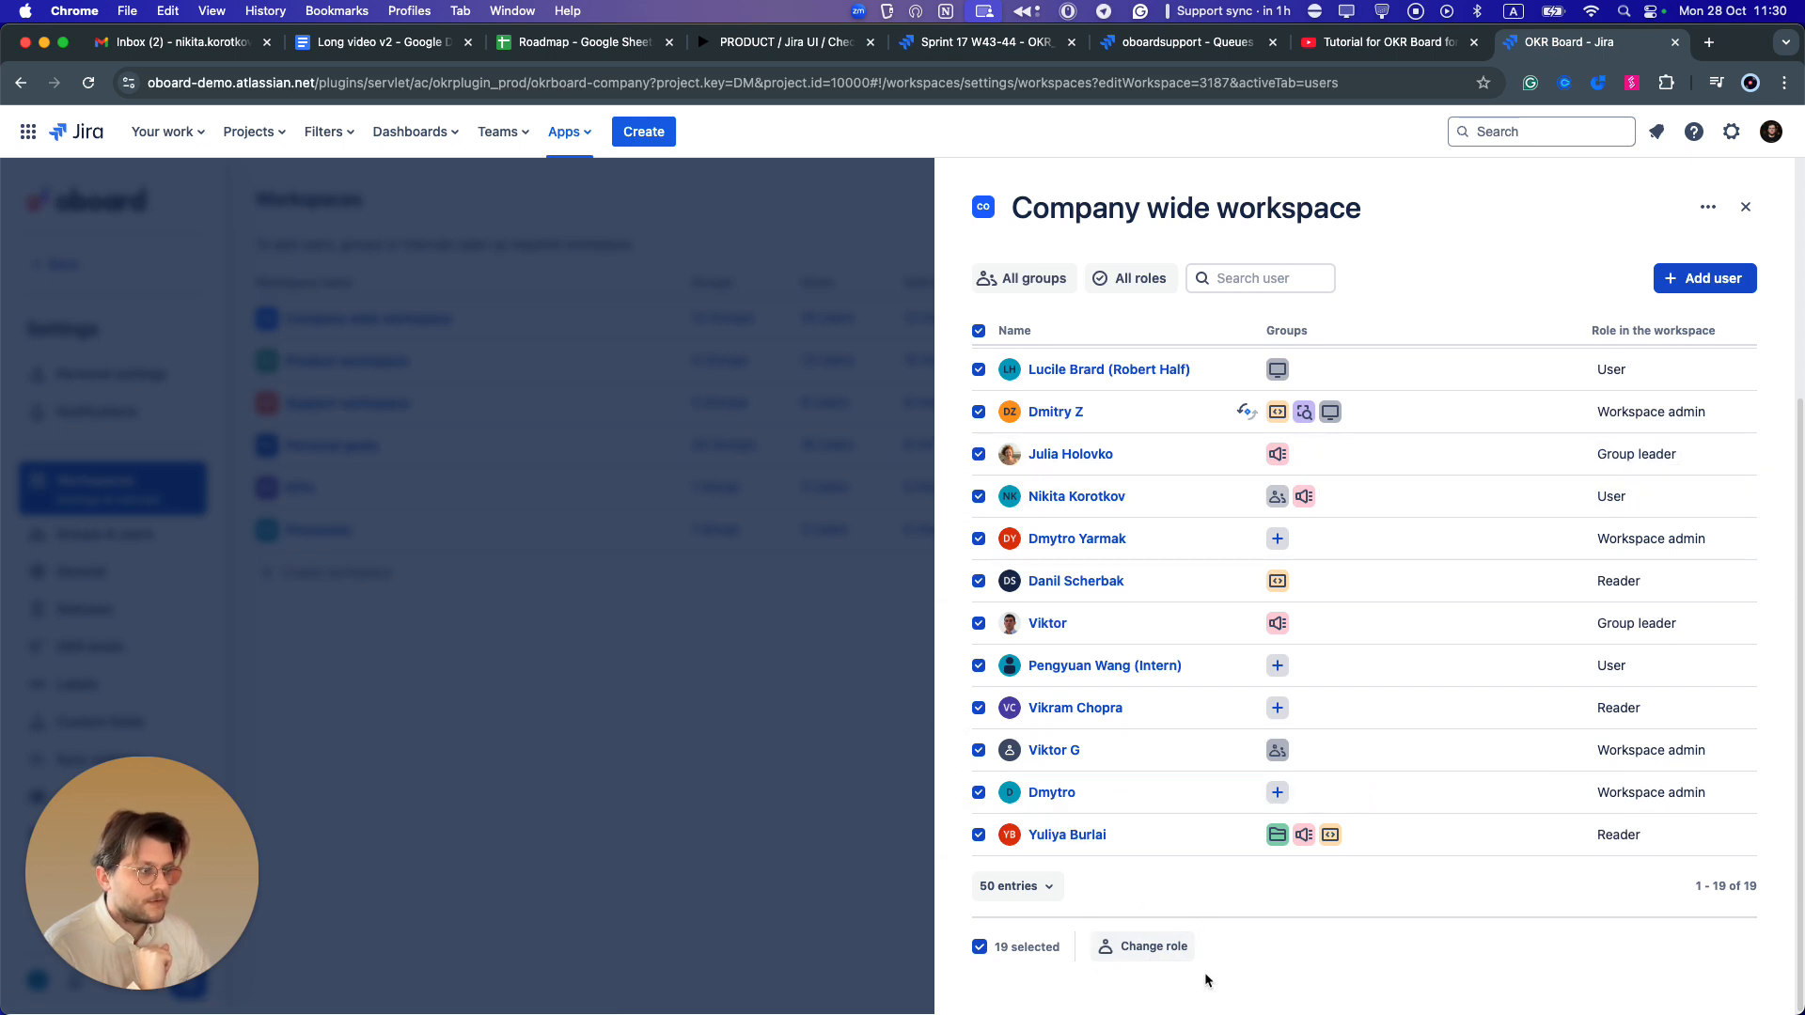
click(1158, 957)
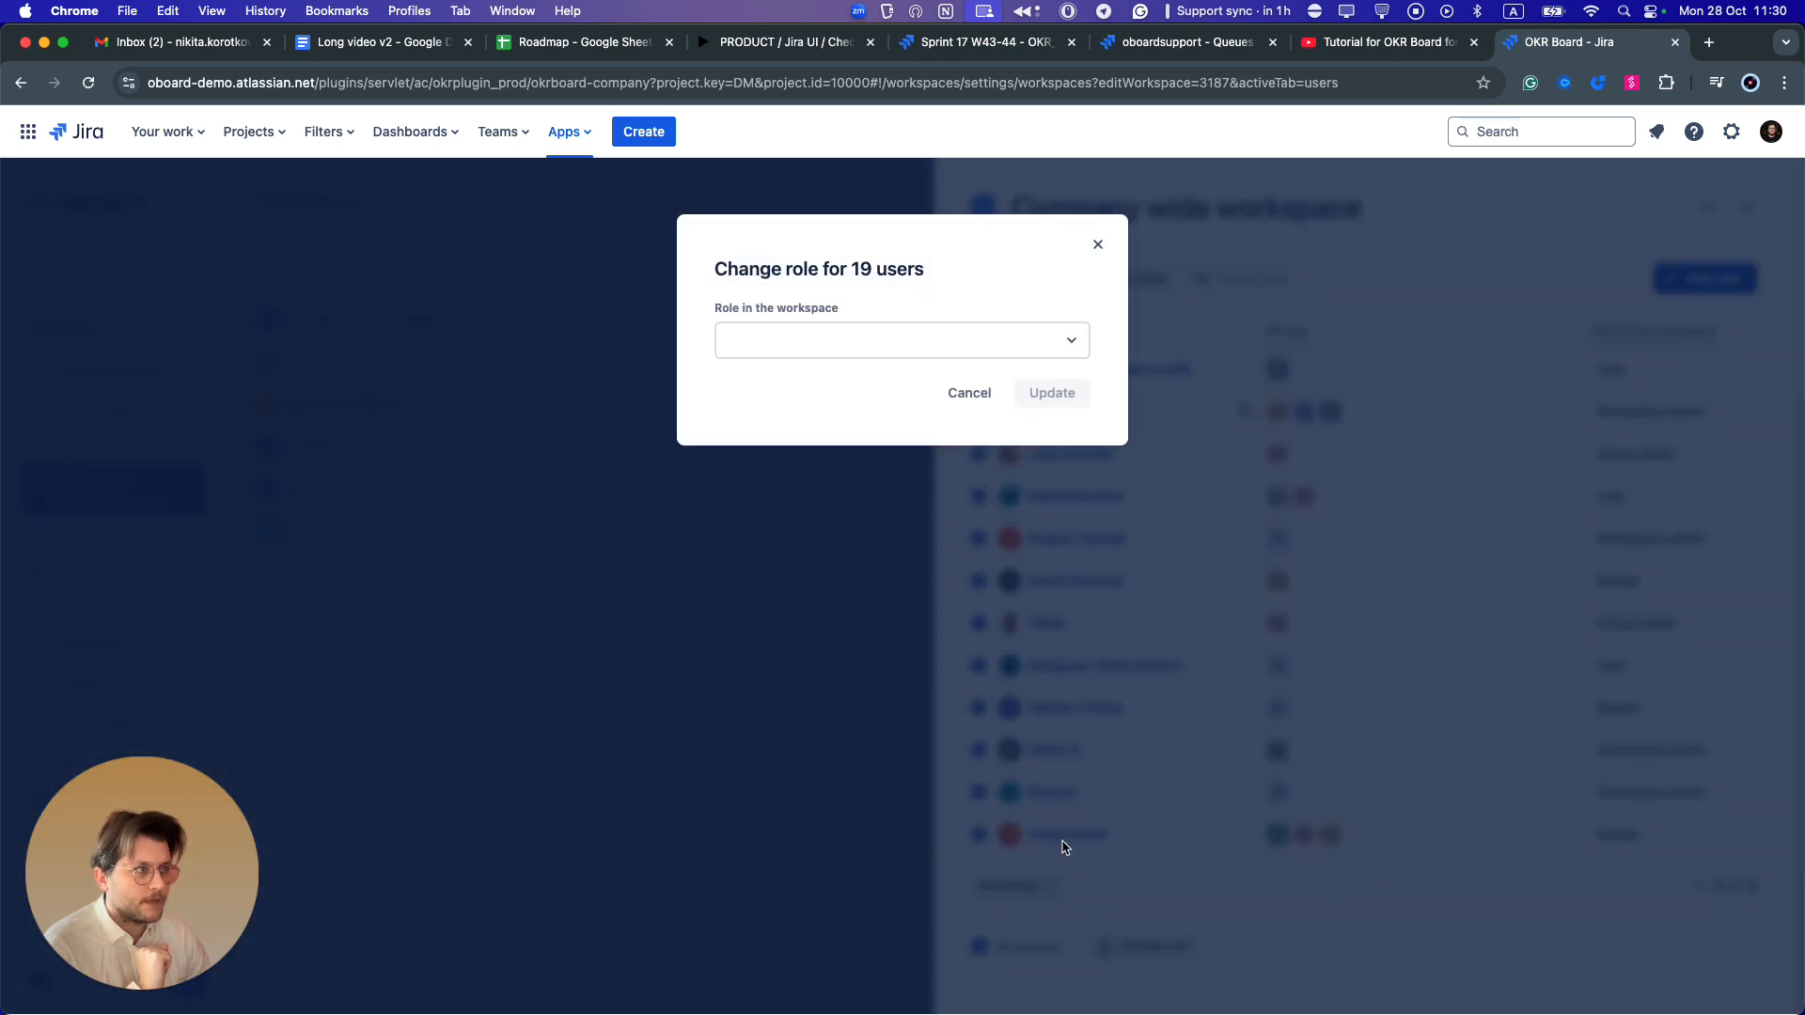
click(831, 331)
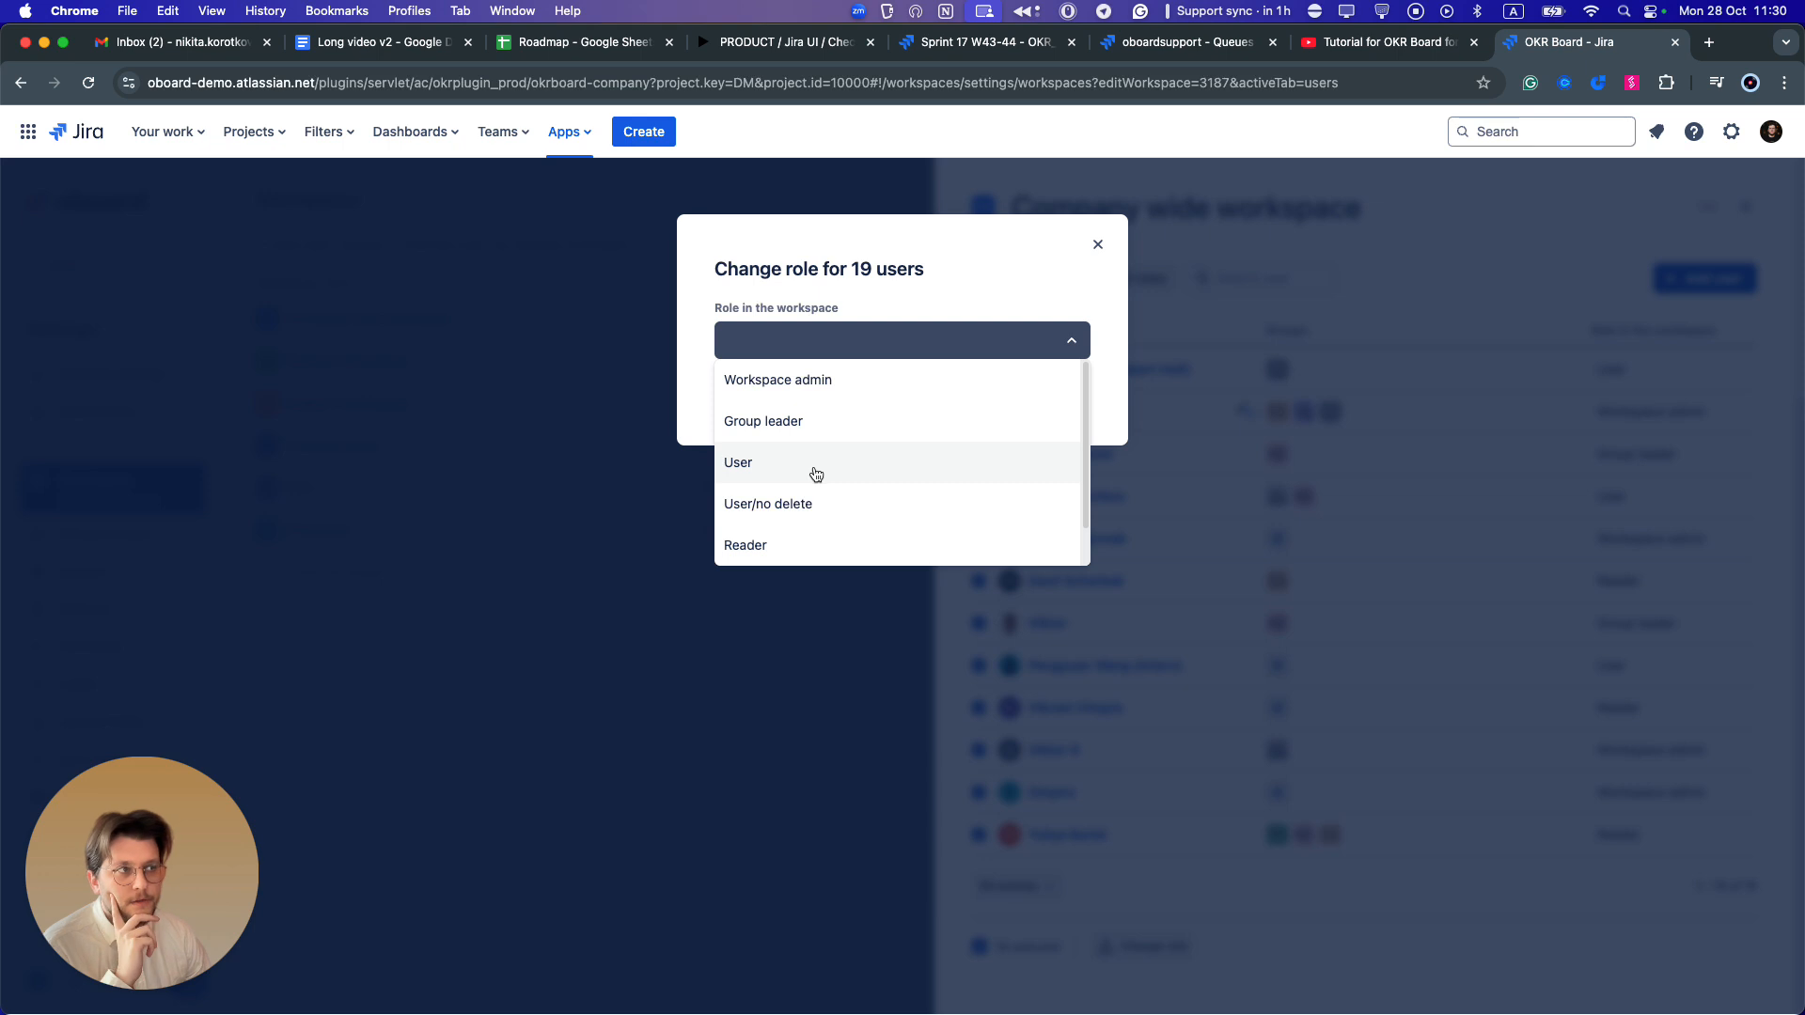
click(1077, 243)
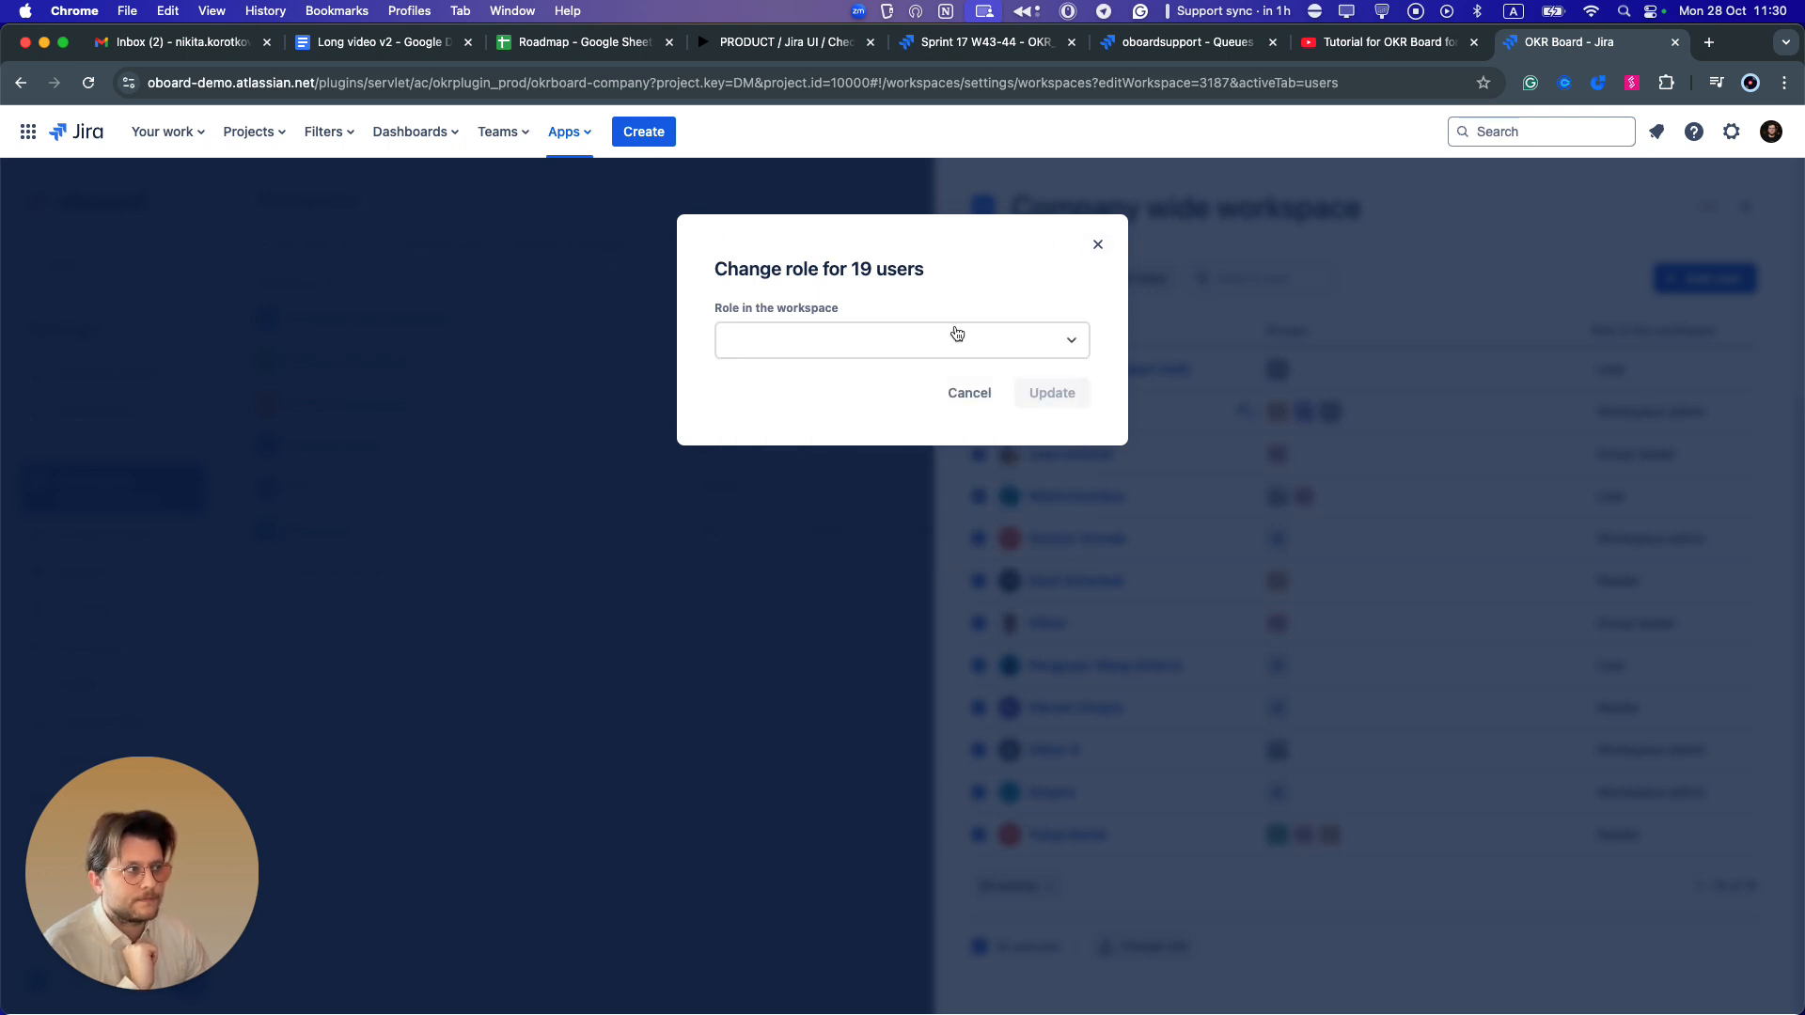
click(1096, 245)
click(980, 331)
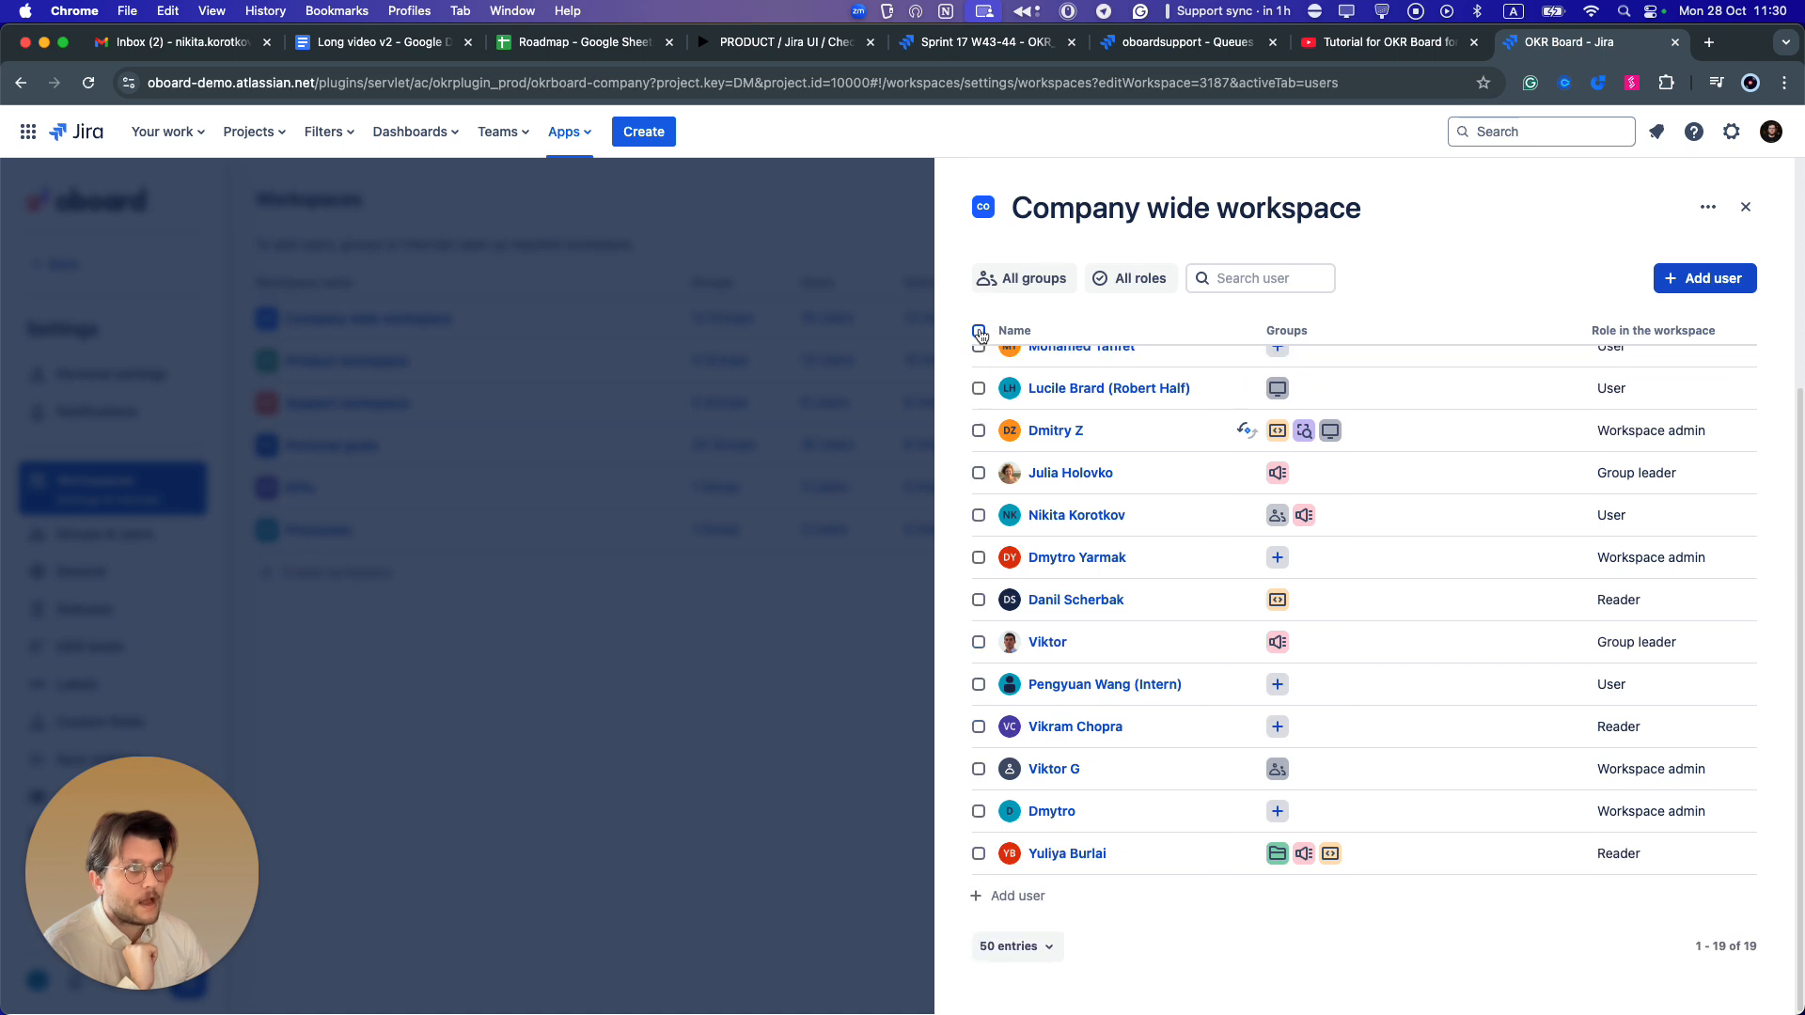
click(1034, 280)
click(1037, 287)
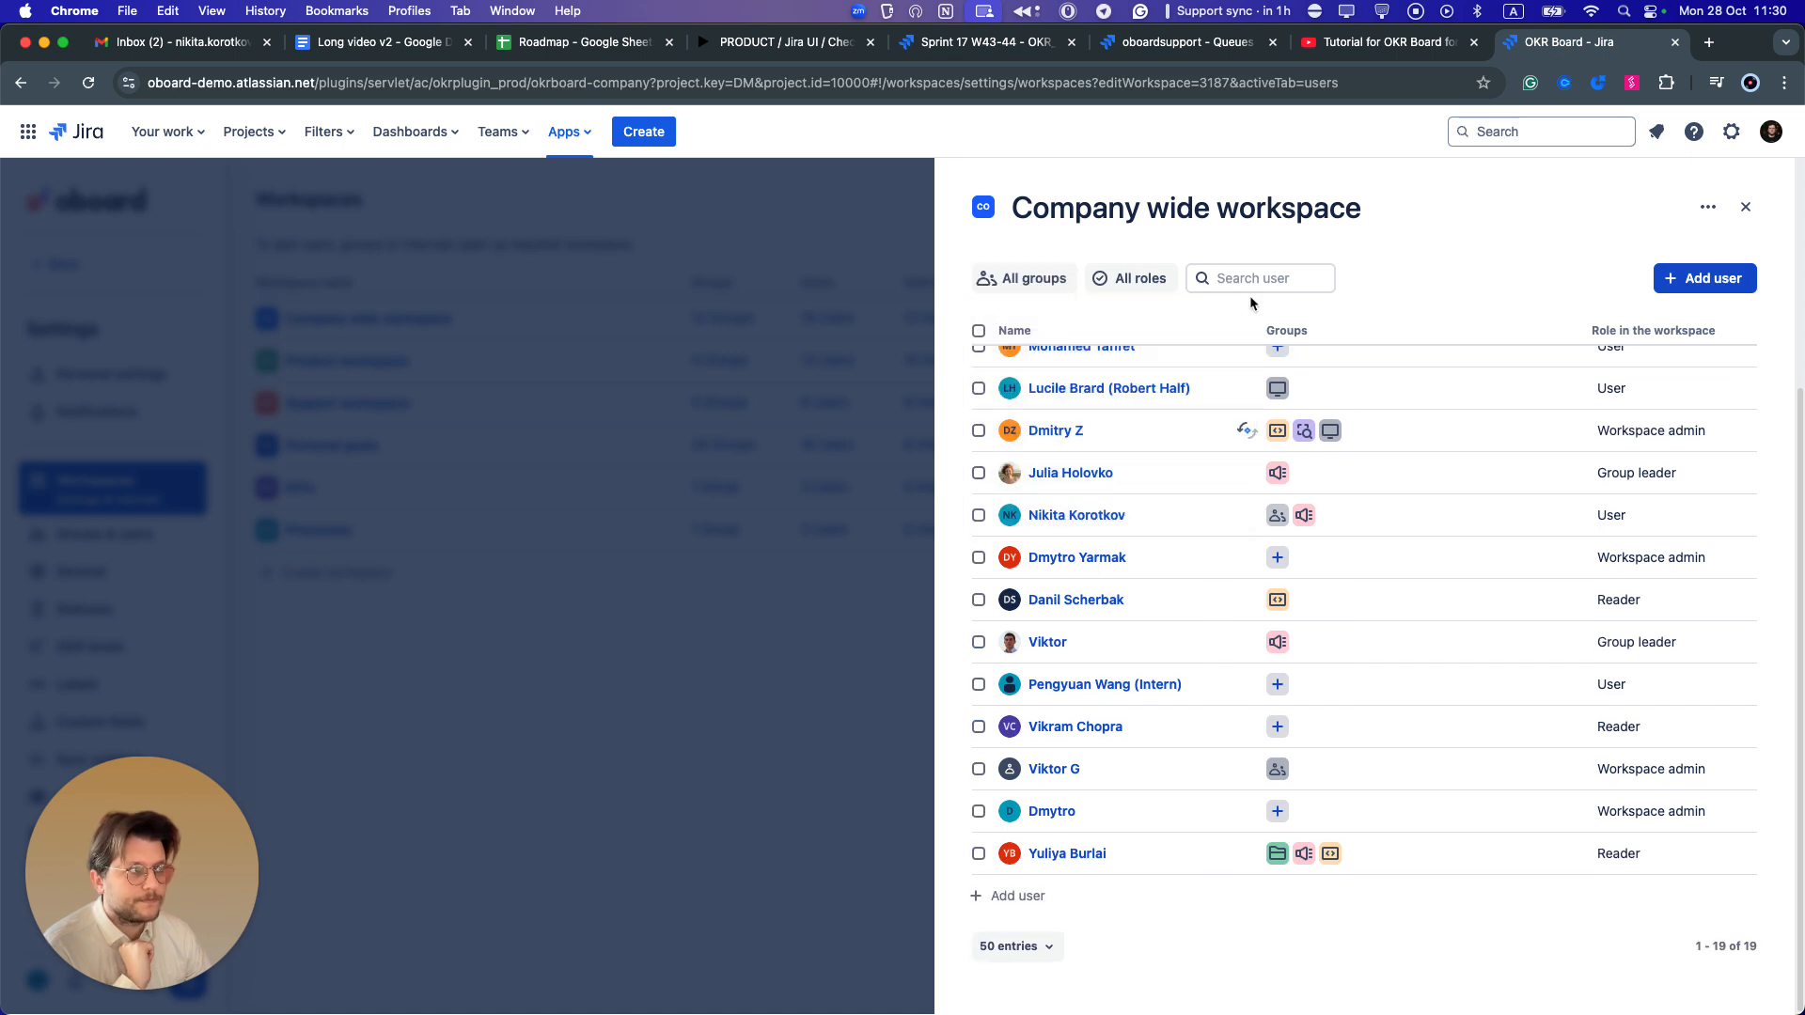
scroll(1260, 310, up, 5)
Examine the members of the workspace's Sales group and its user management view.
click(995, 270)
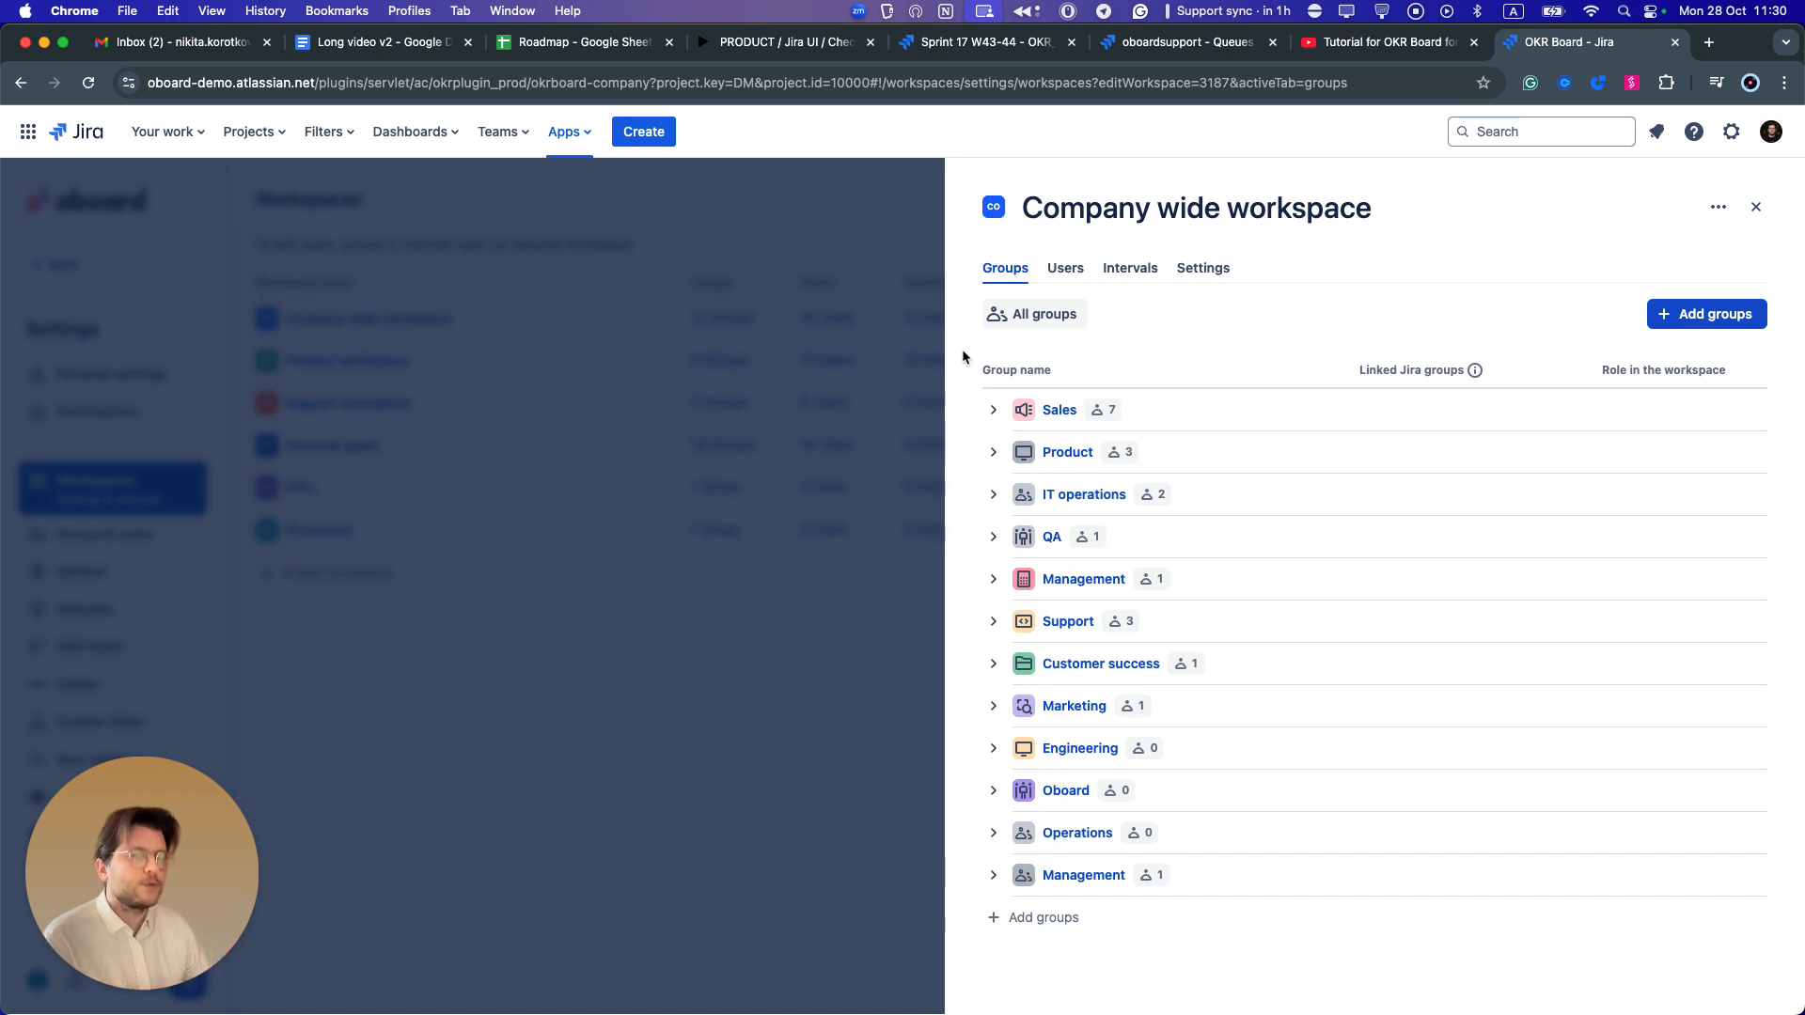
click(993, 411)
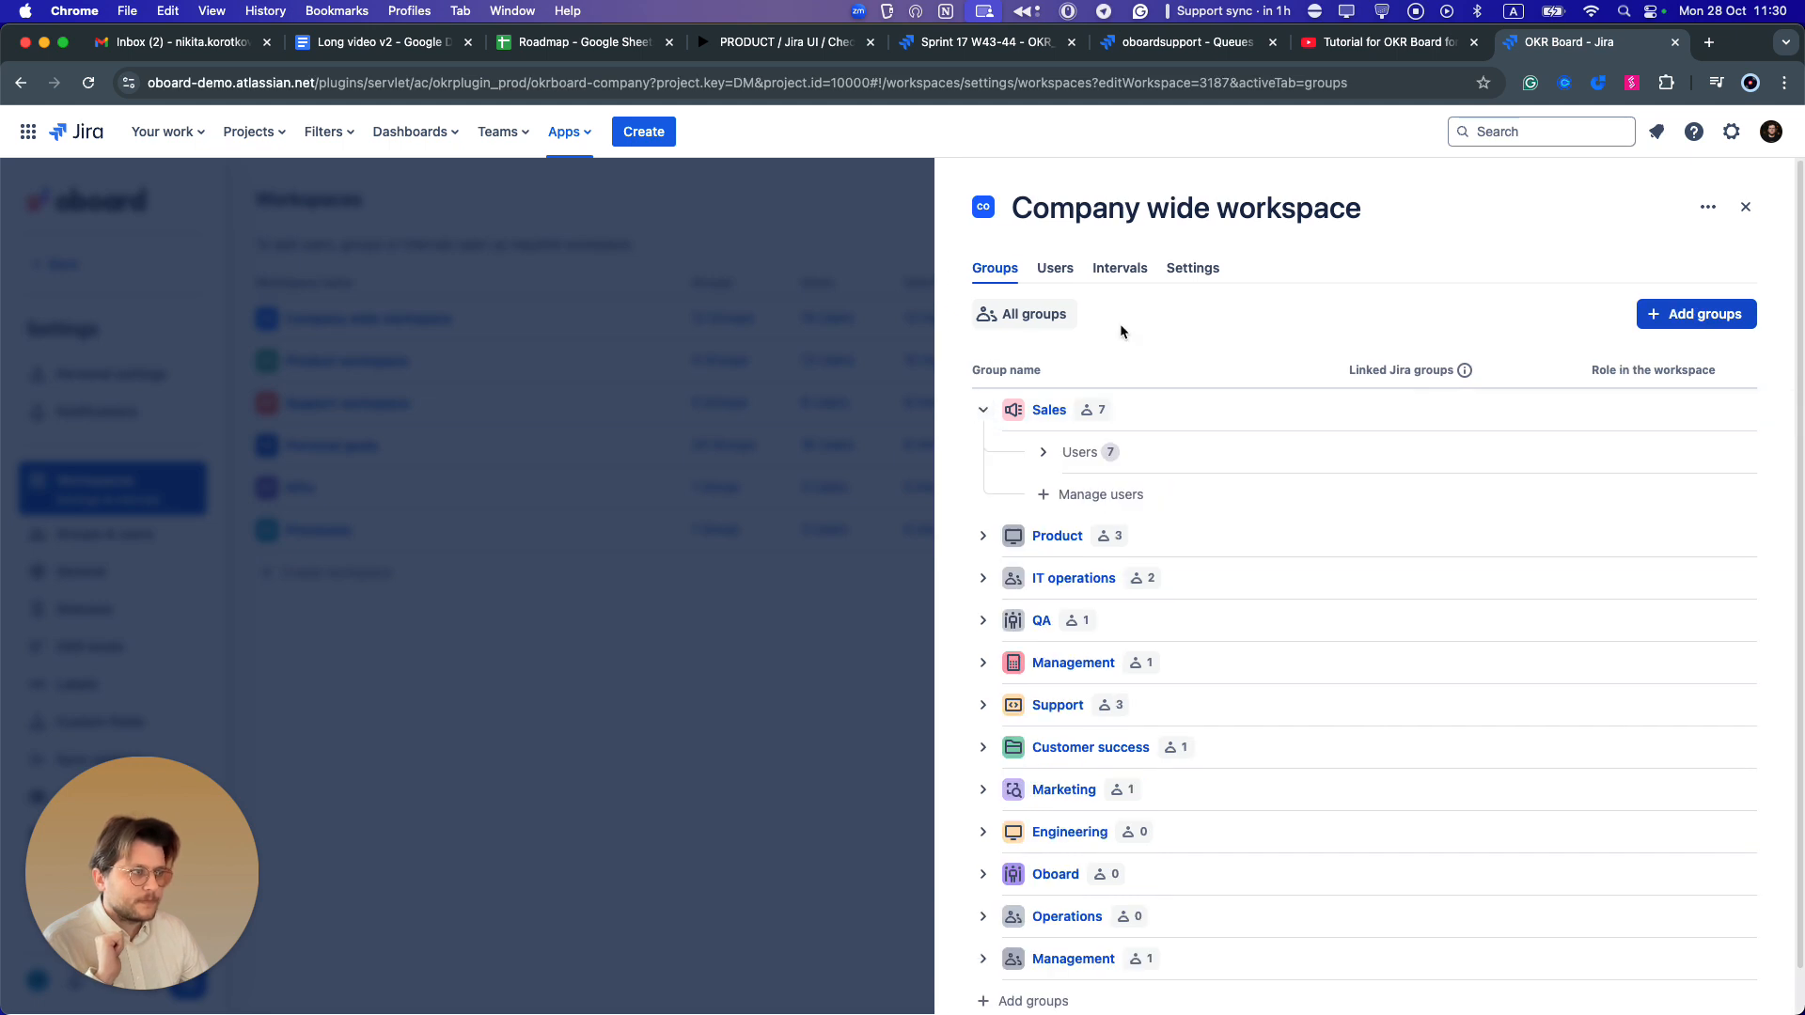
click(1044, 452)
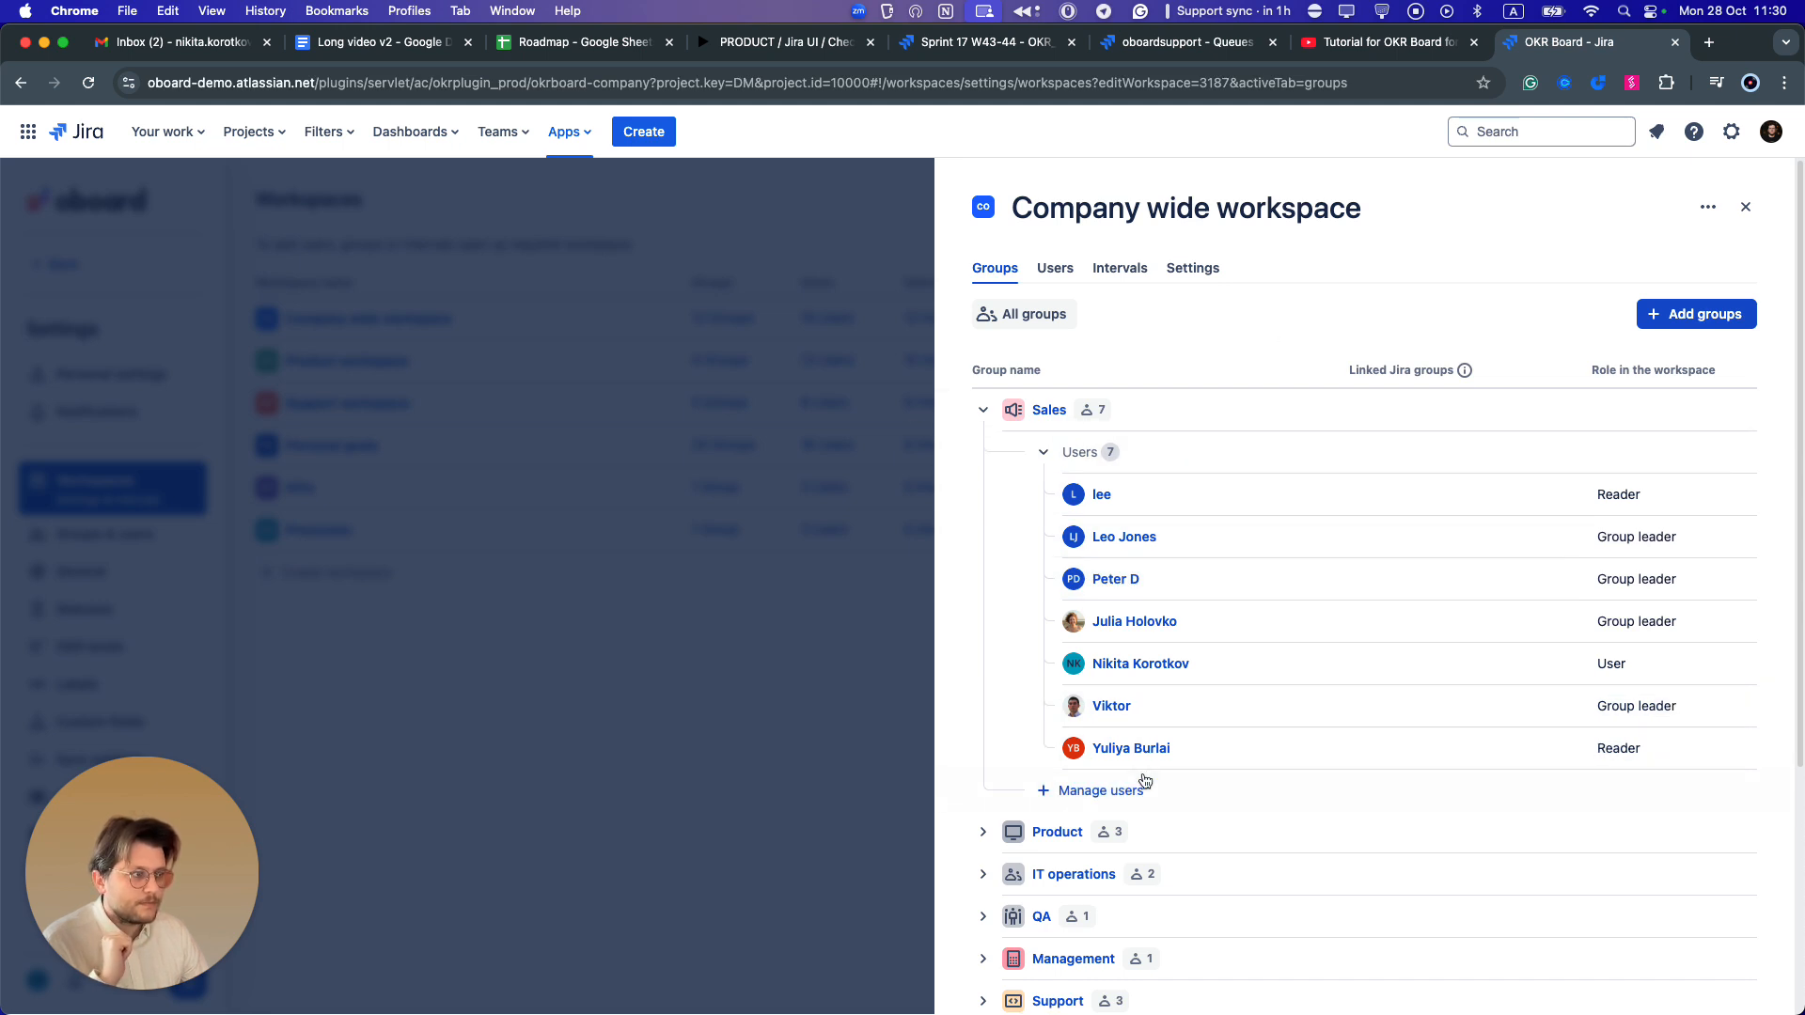
click(1089, 791)
key(super+Tab)
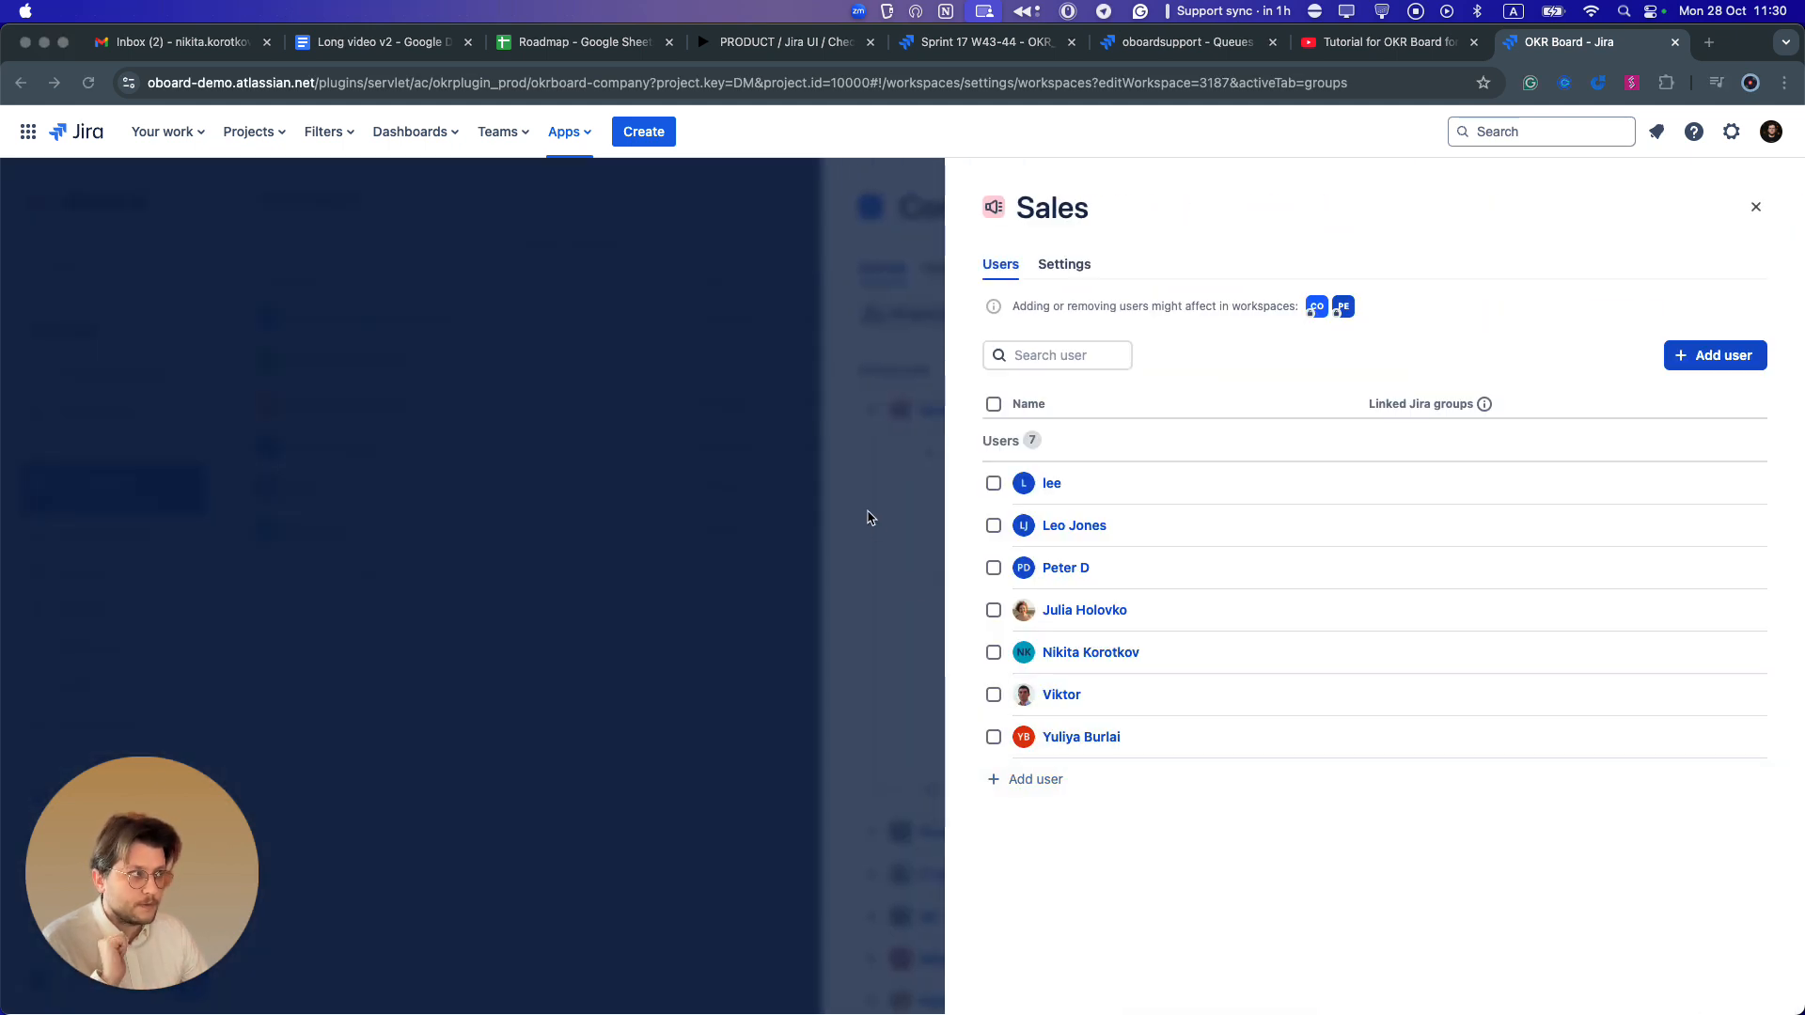
click(1755, 208)
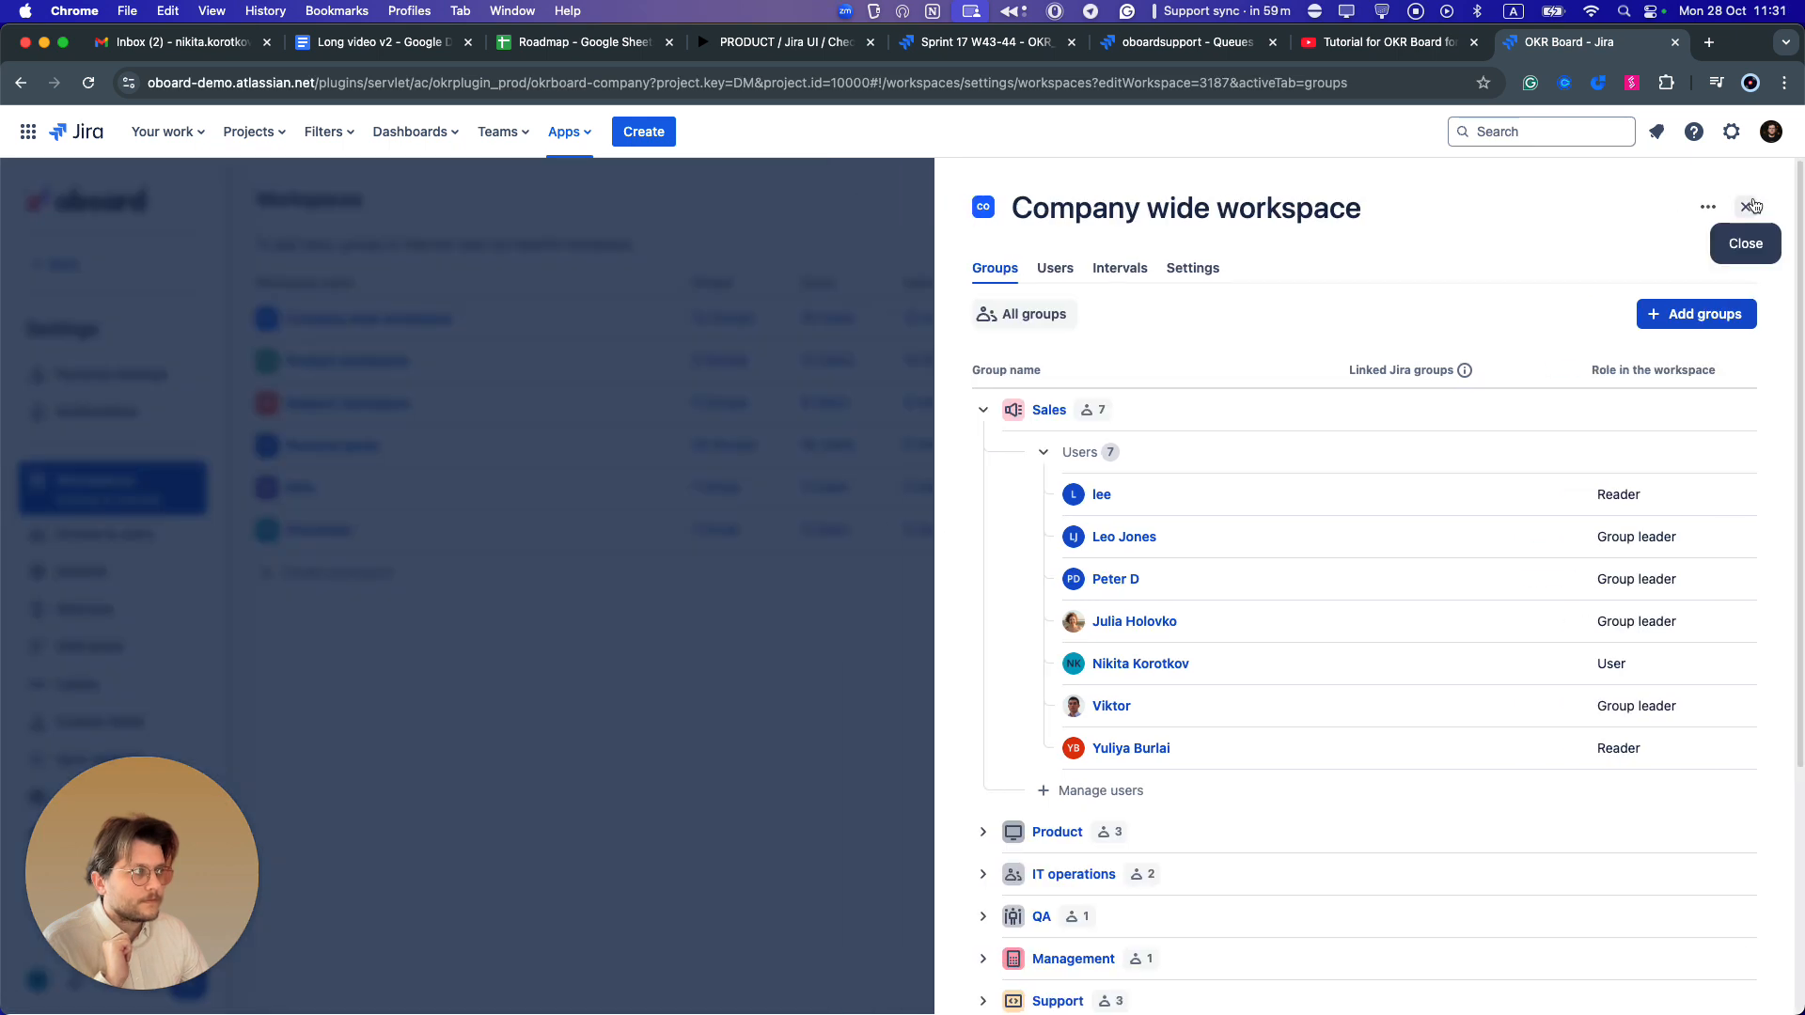
Examine the groups available to add to the Company wide workspace and the form for creating a new group, without adding any.
click(1711, 320)
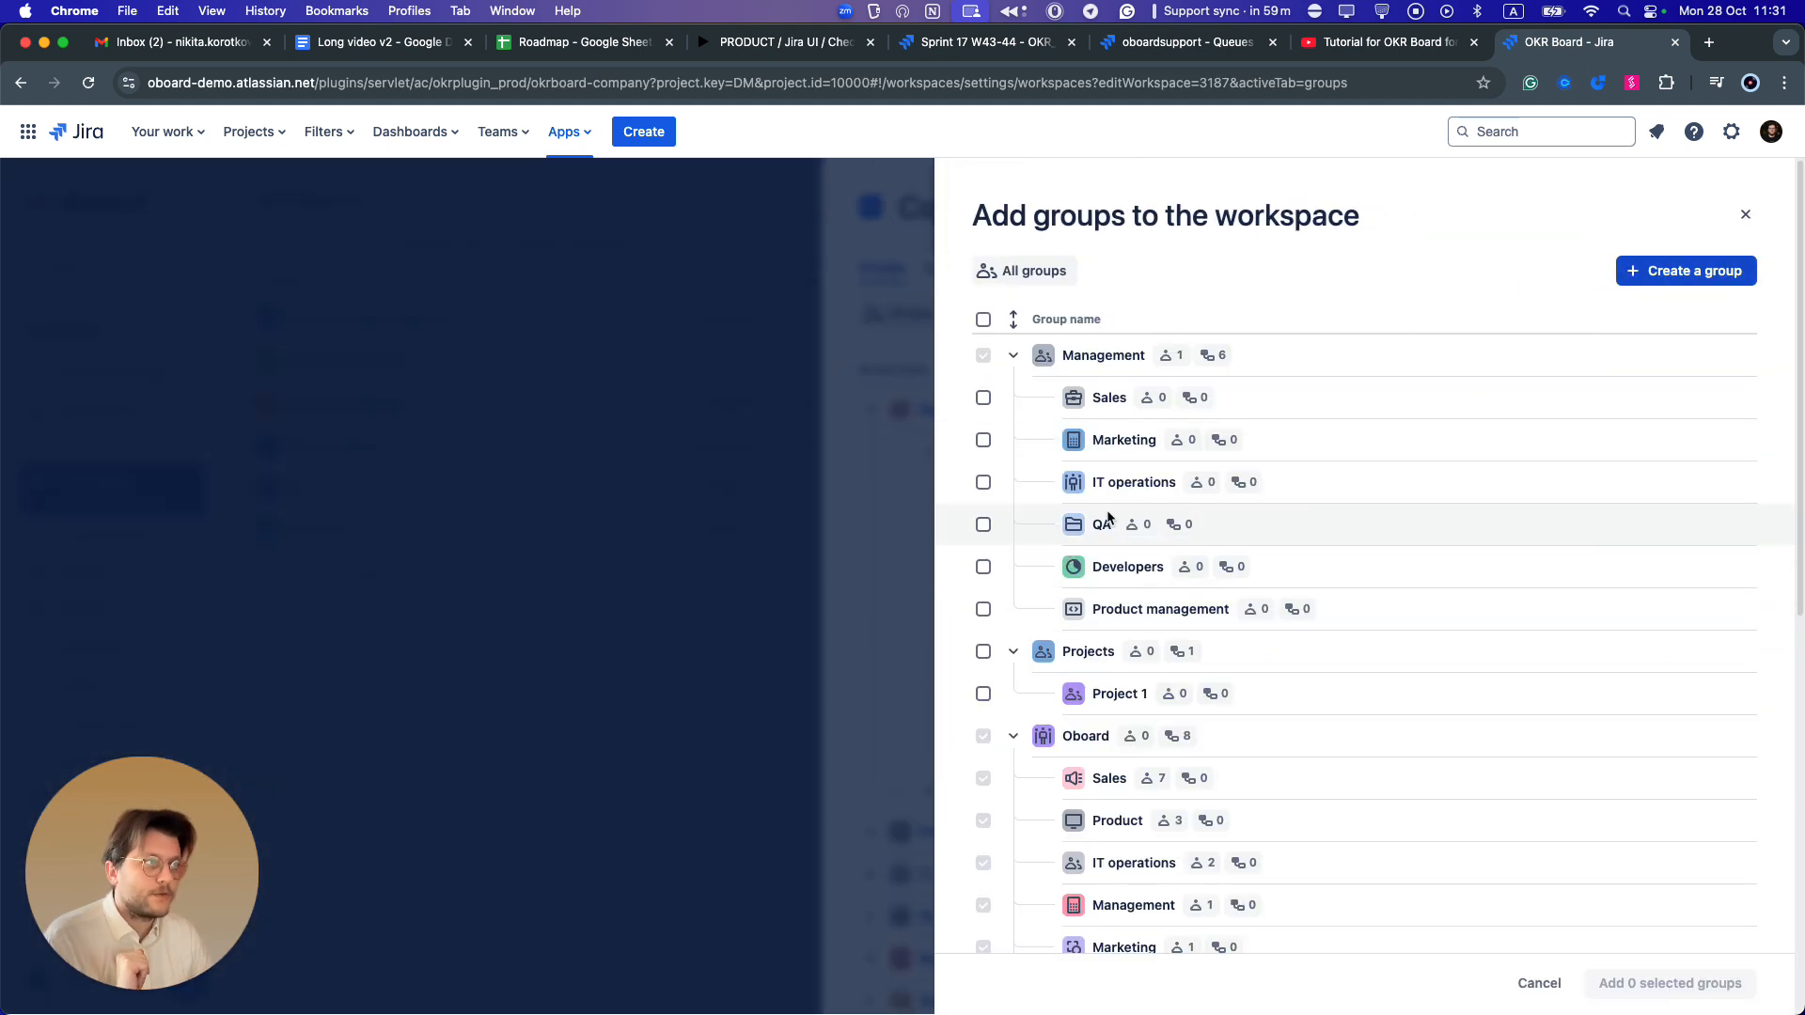
scroll(1108, 517, down, 10)
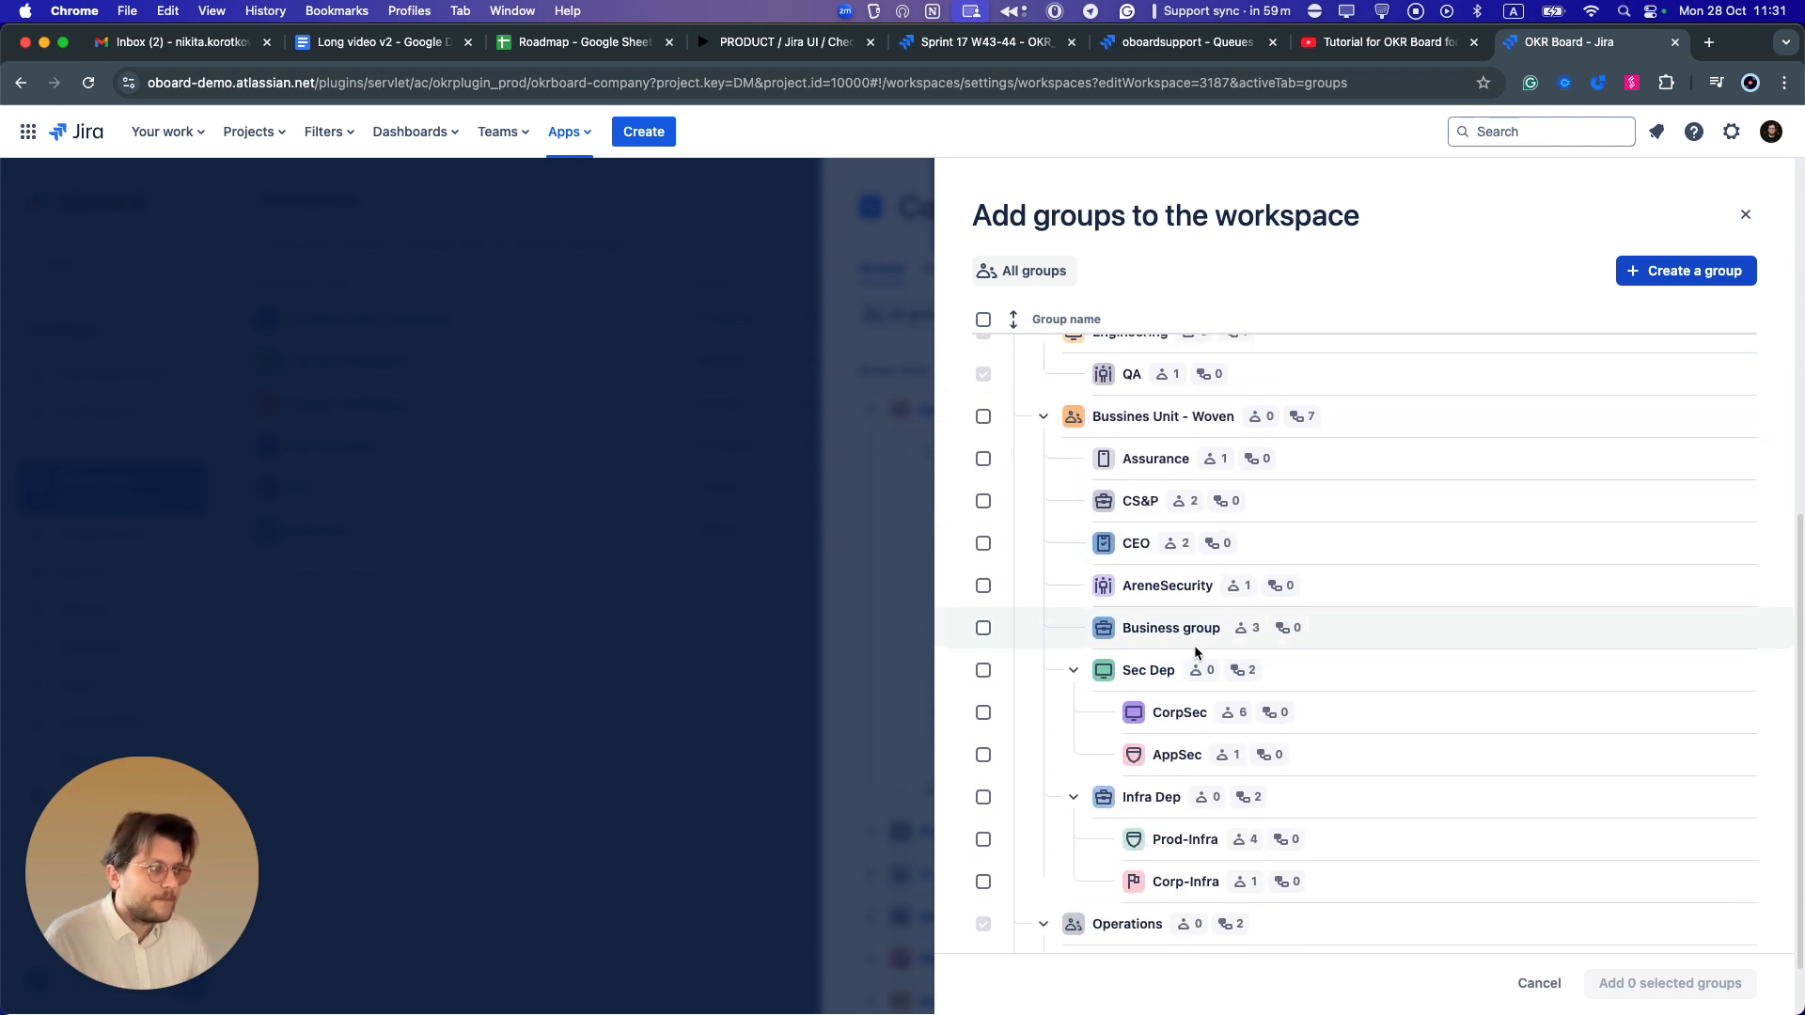
scroll(1196, 647, down, 2)
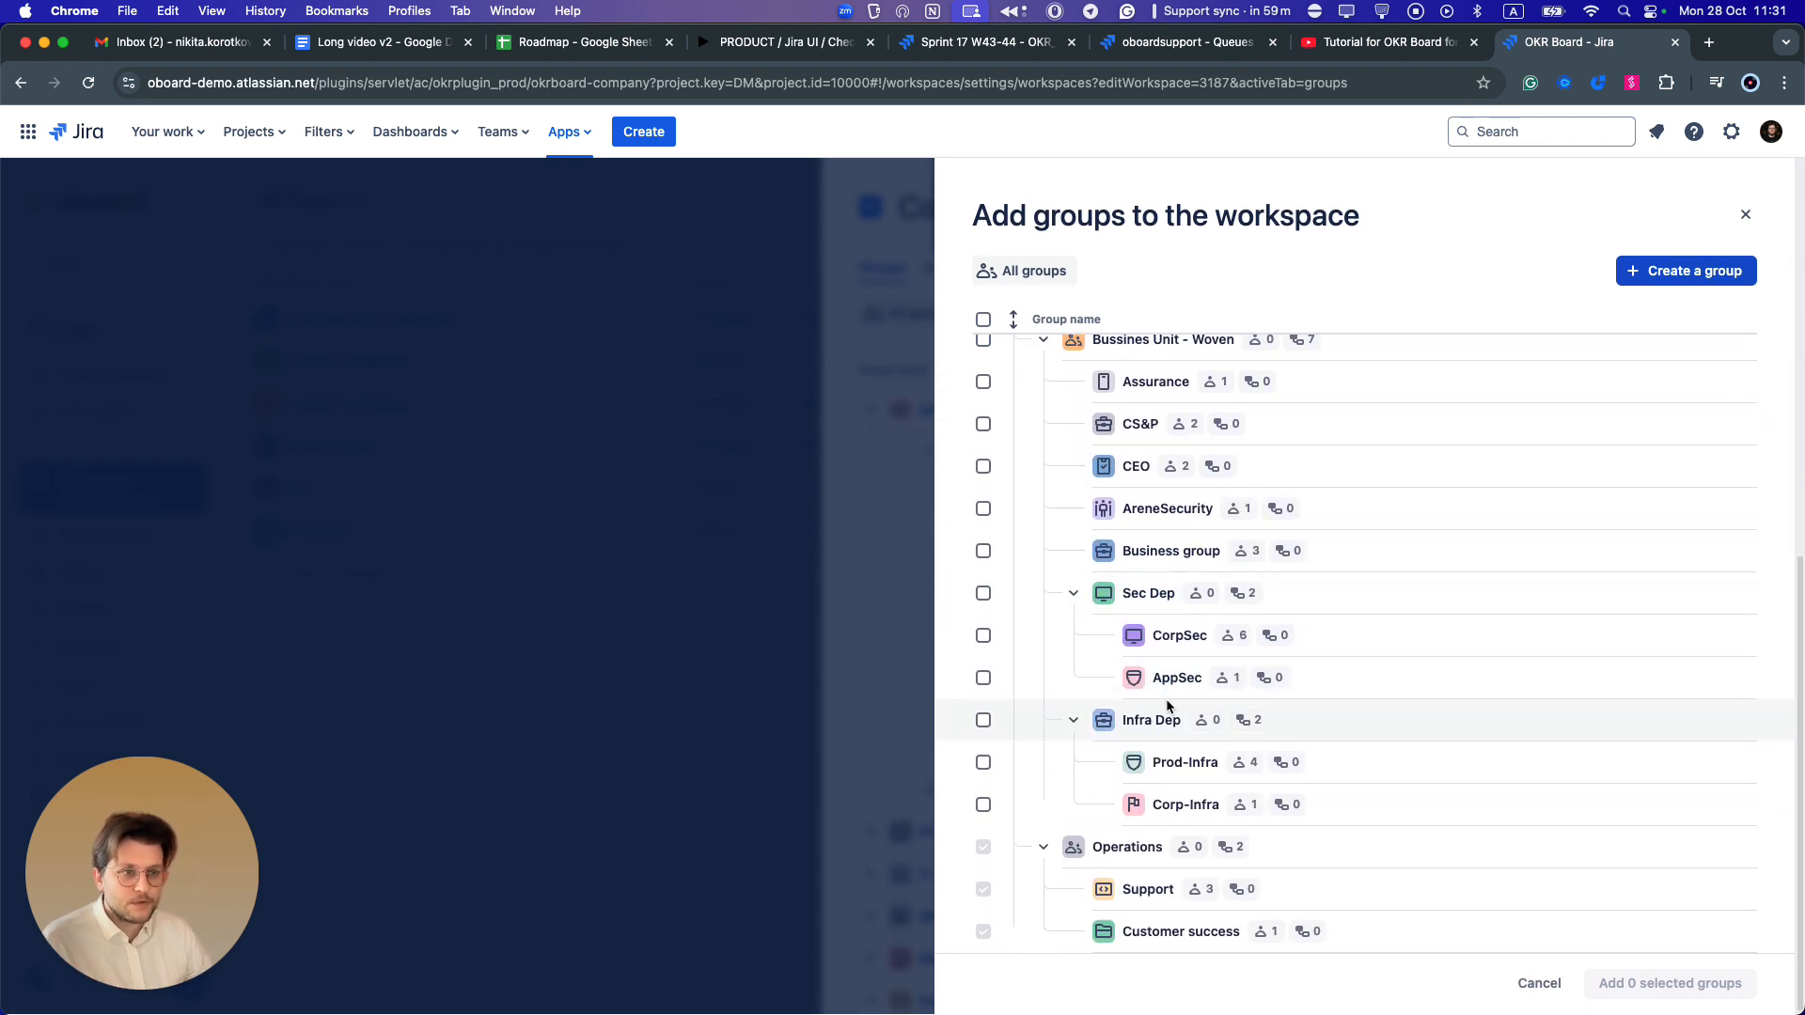
click(1715, 272)
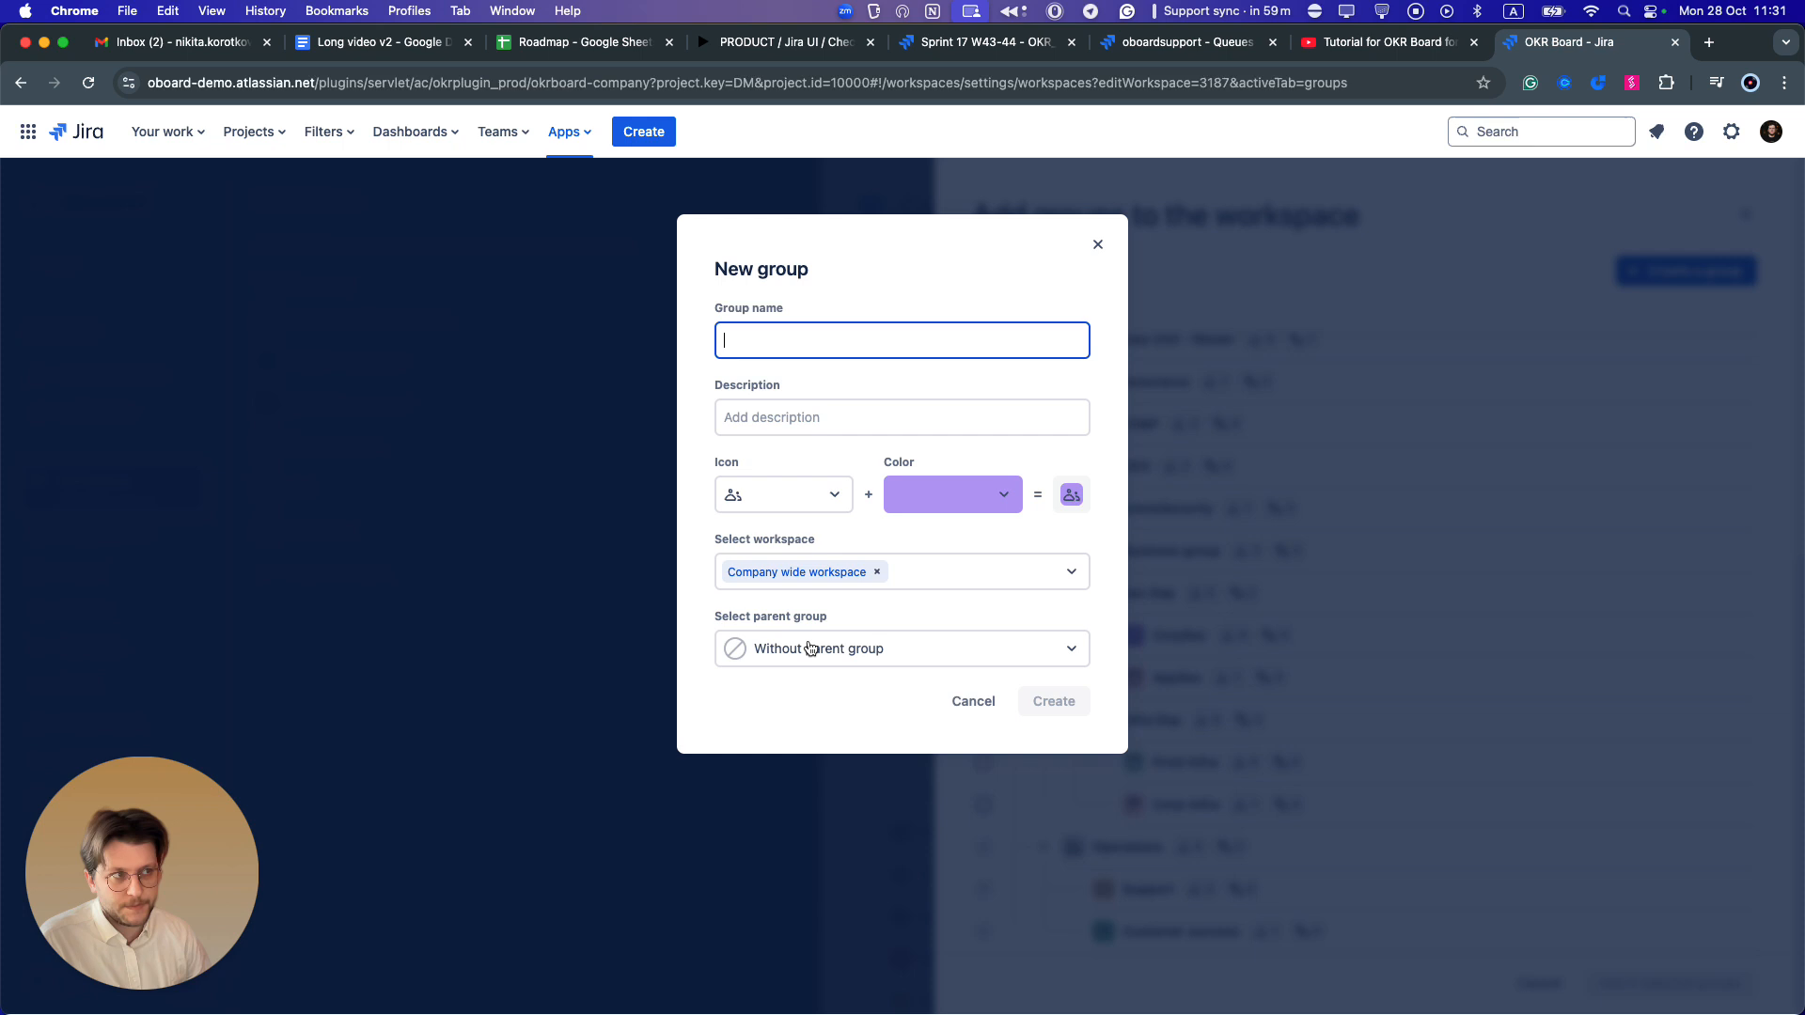
click(1097, 244)
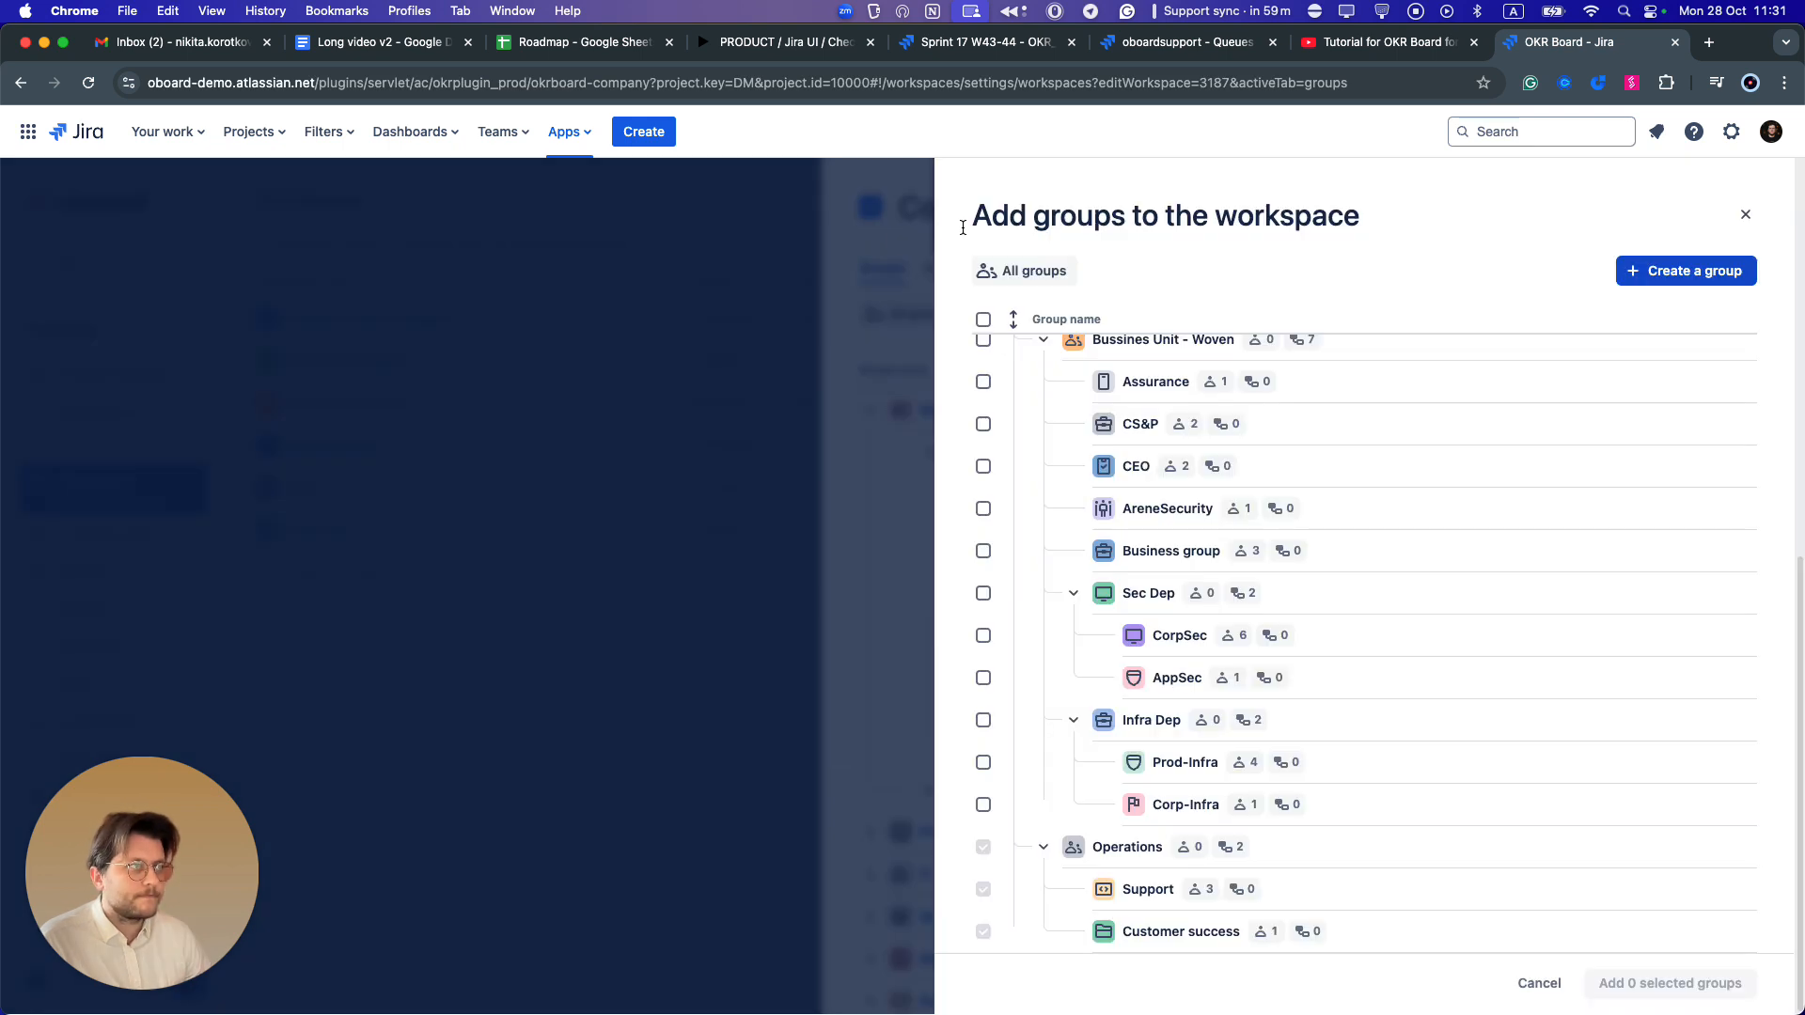
click(1740, 215)
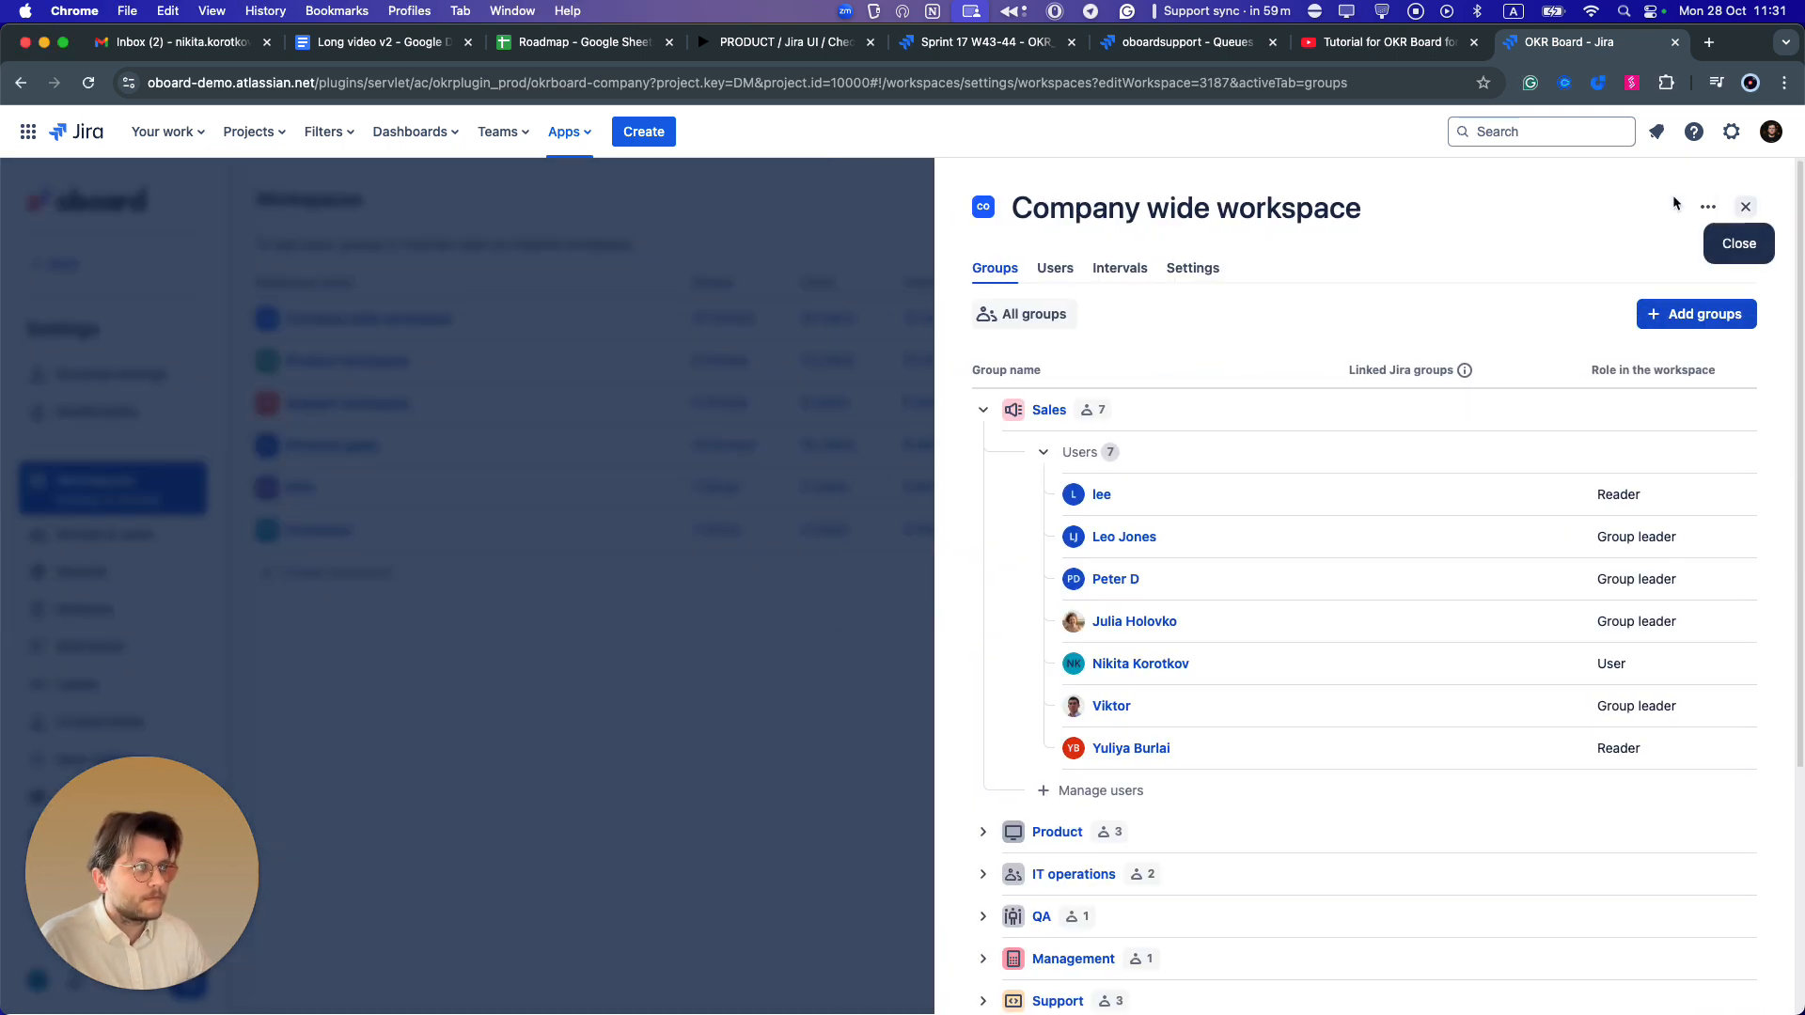
Return to the list of workspaces and show the actions available for the Company wide workspace.
click(1753, 219)
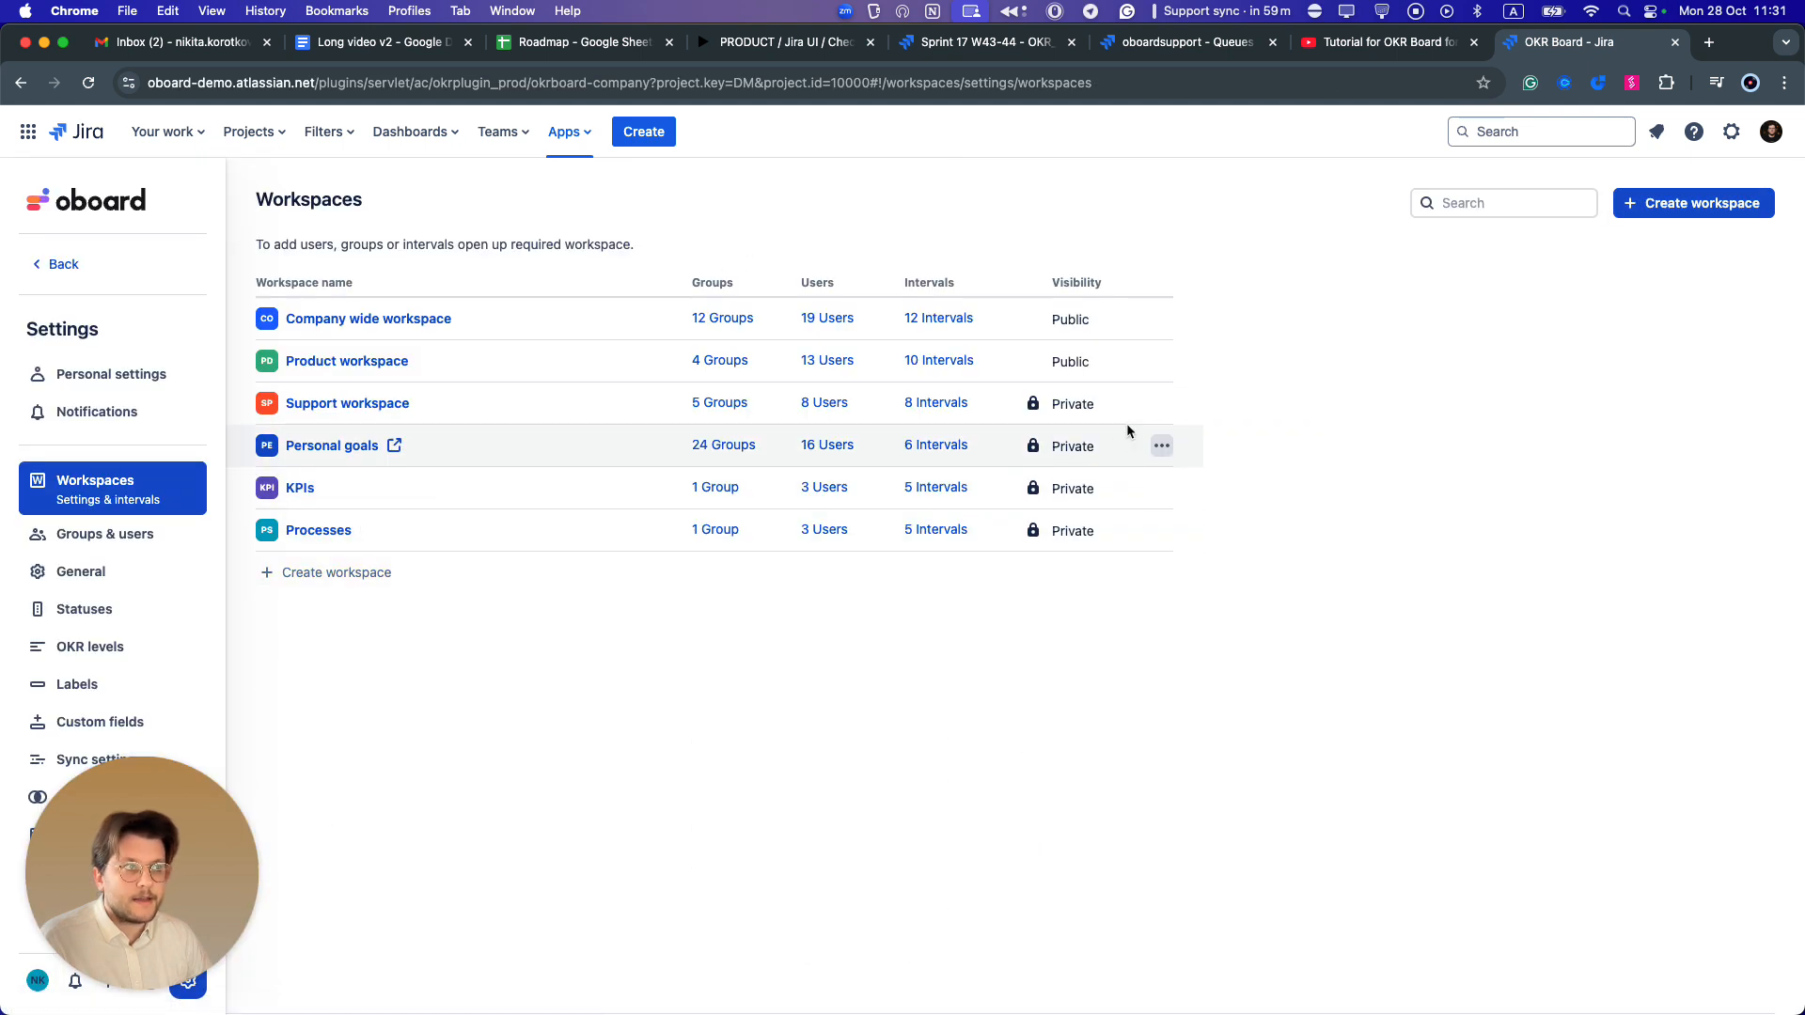
click(1162, 319)
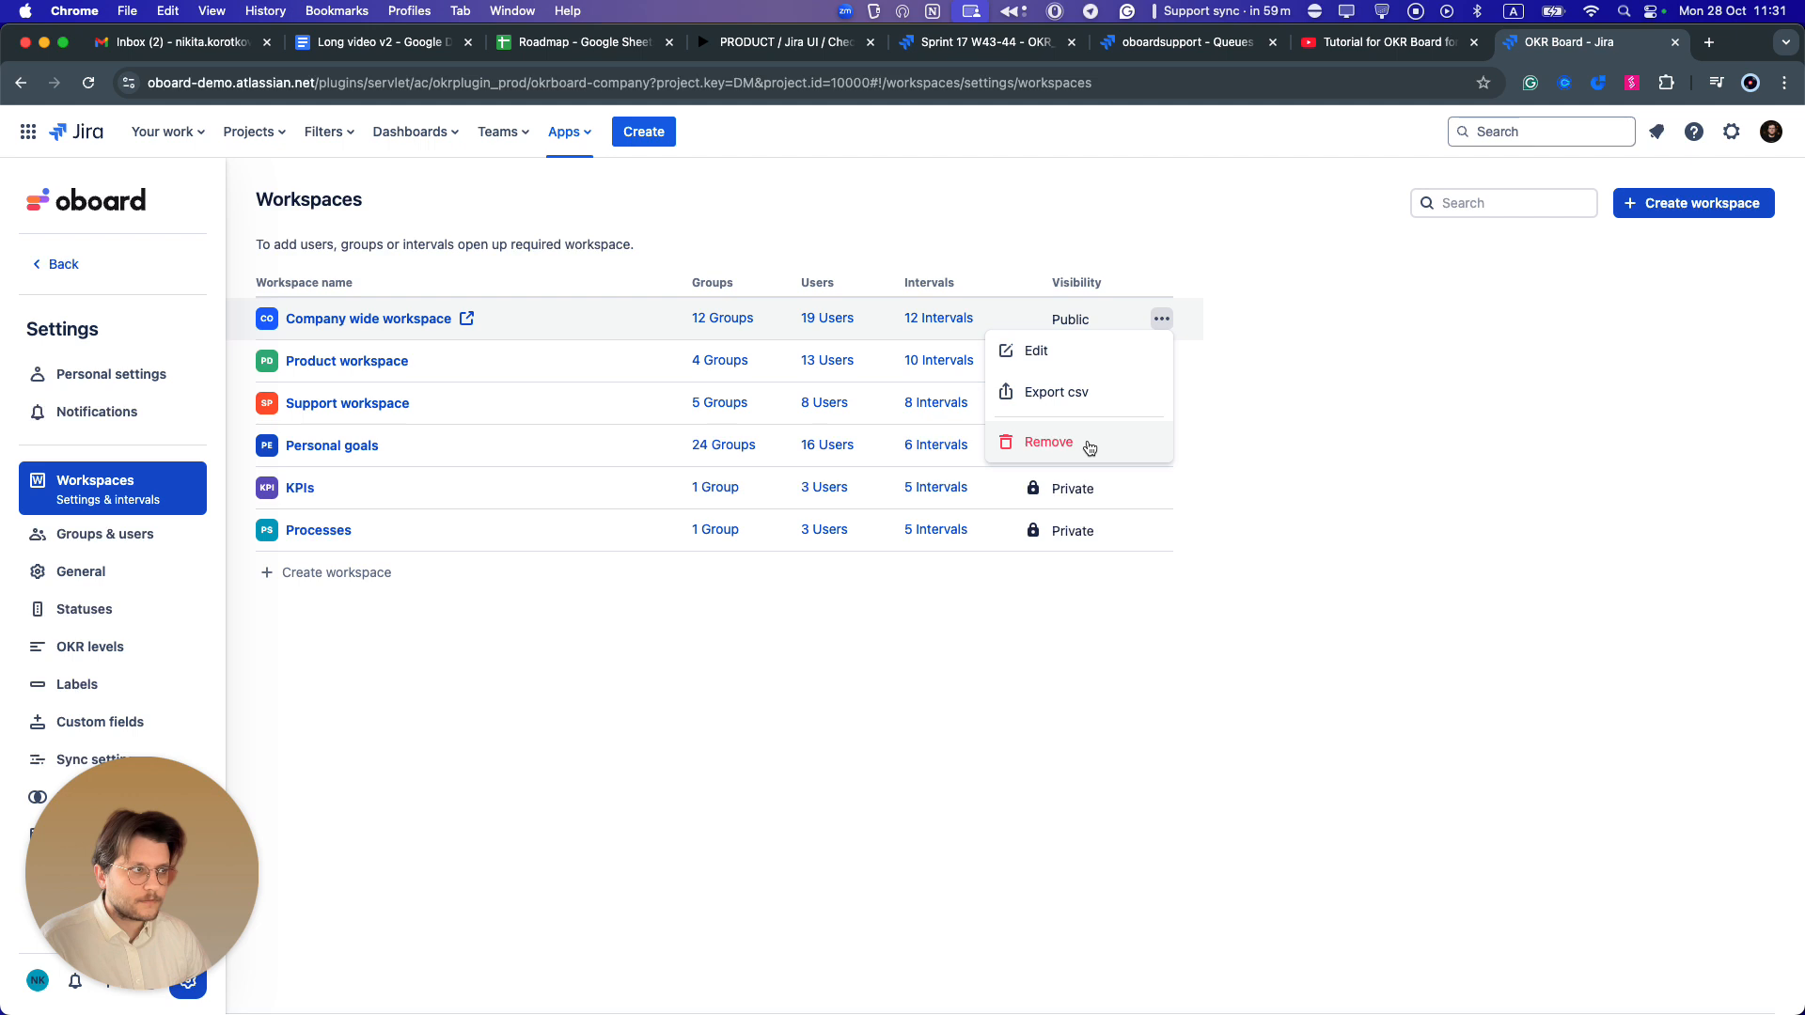